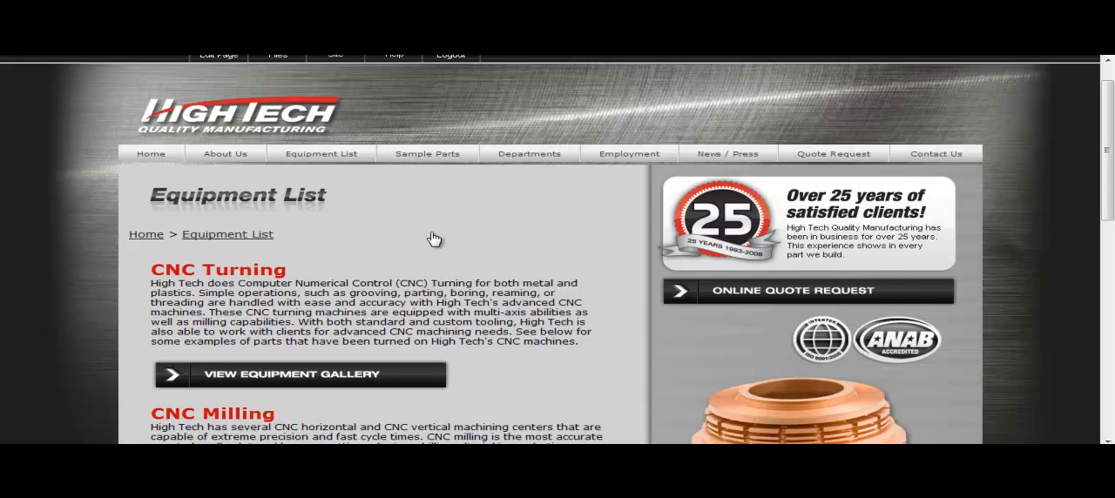
Step: Edit the blank page and add a Content module to its wide main column with the text "Here is some content."
{"action": "left_click", "coordinate": [542, 43]}
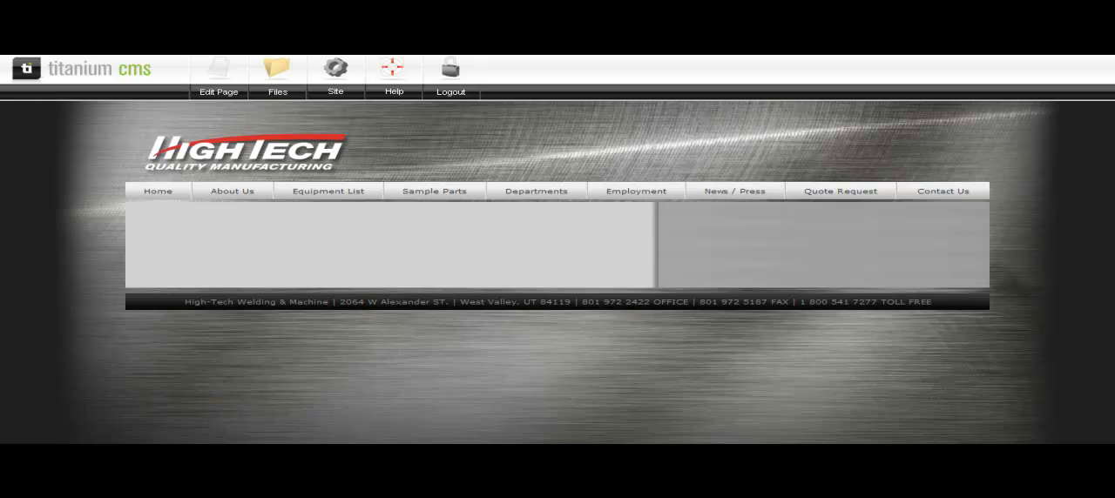
{"action": "left_click", "coordinate": [218, 72]}
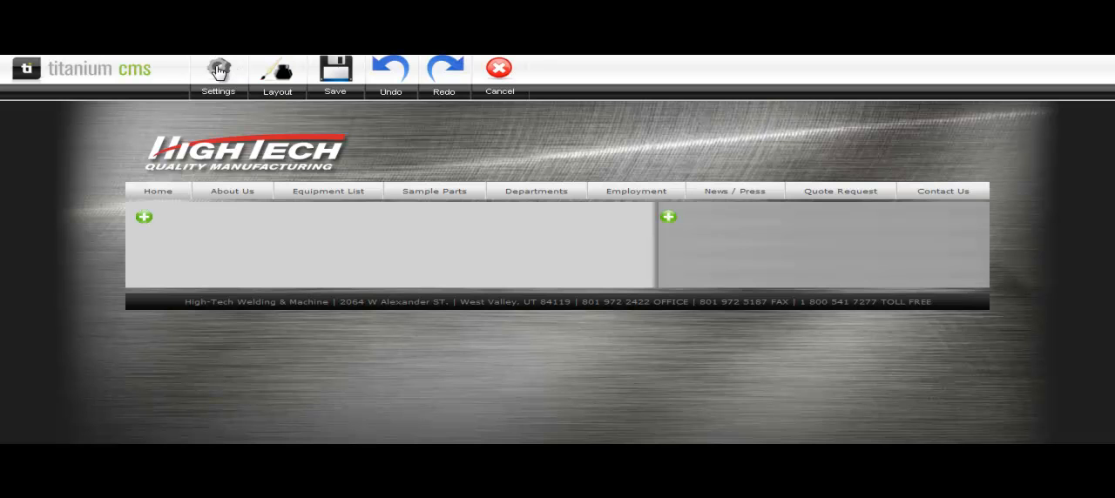
{"action": "left_click", "coordinate": [144, 220]}
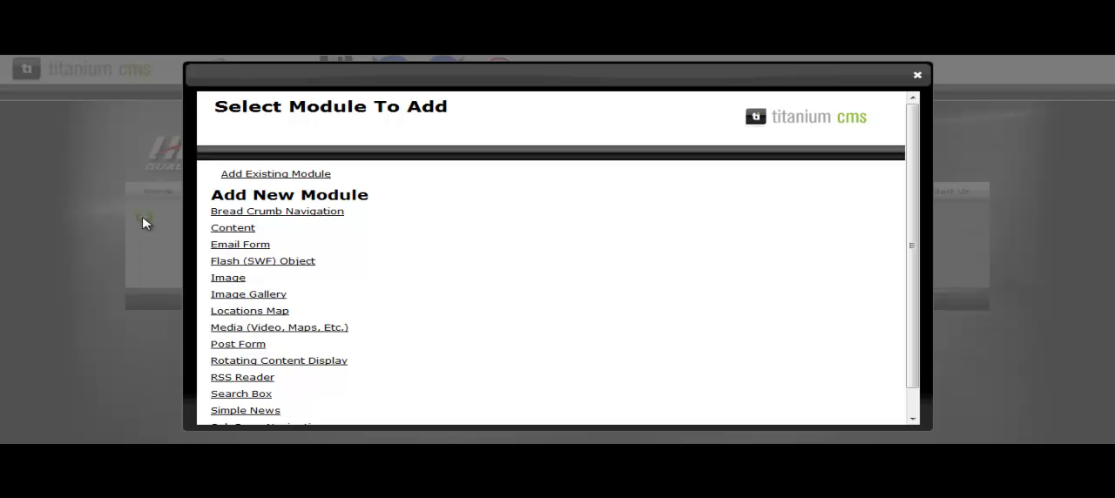
{"action": "left_click", "coordinate": [225, 233]}
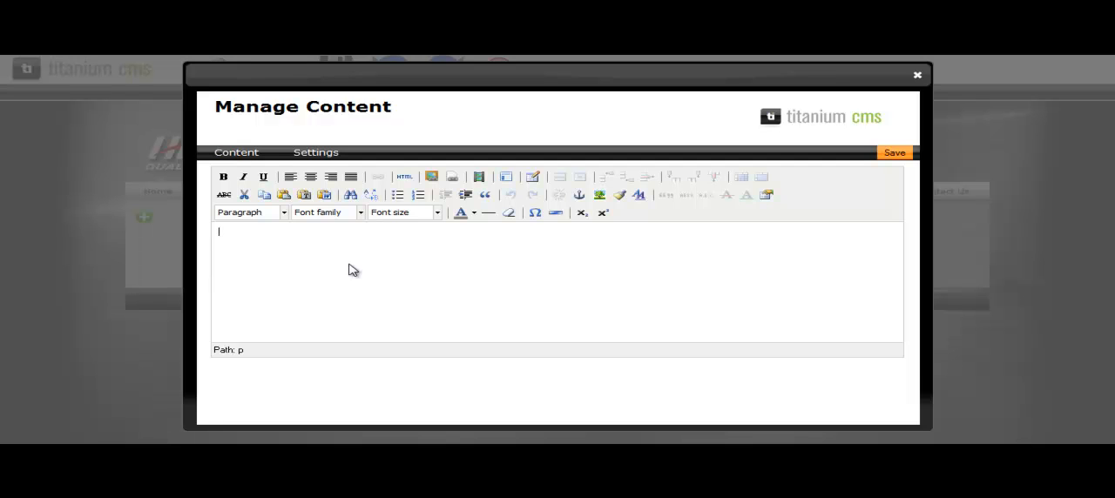
{"action": "type", "text": "Here is some content."}
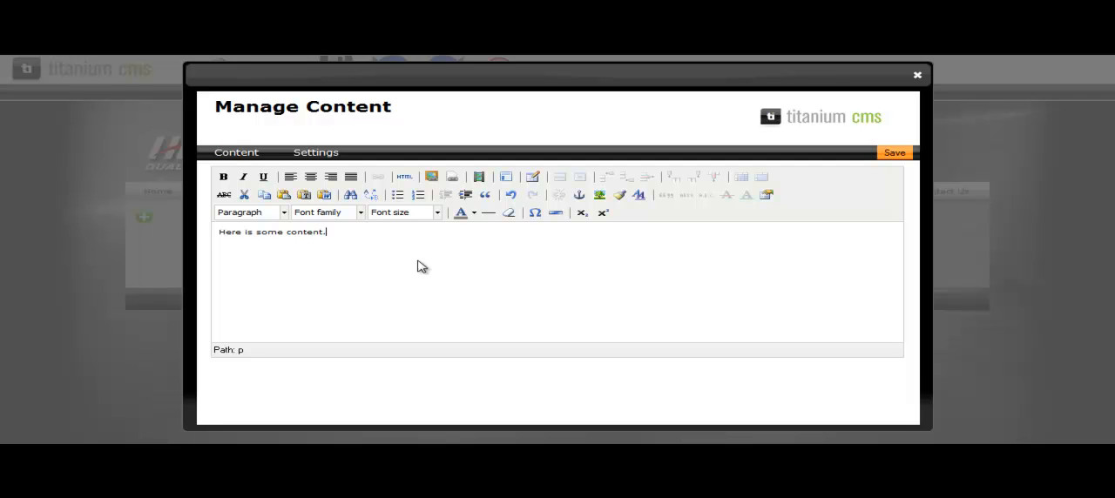
Step: Format the word "content." as bold, italic and underlined
{"action": "left_click_drag", "start_coordinate": [327, 233], "coordinate": [287, 232]}
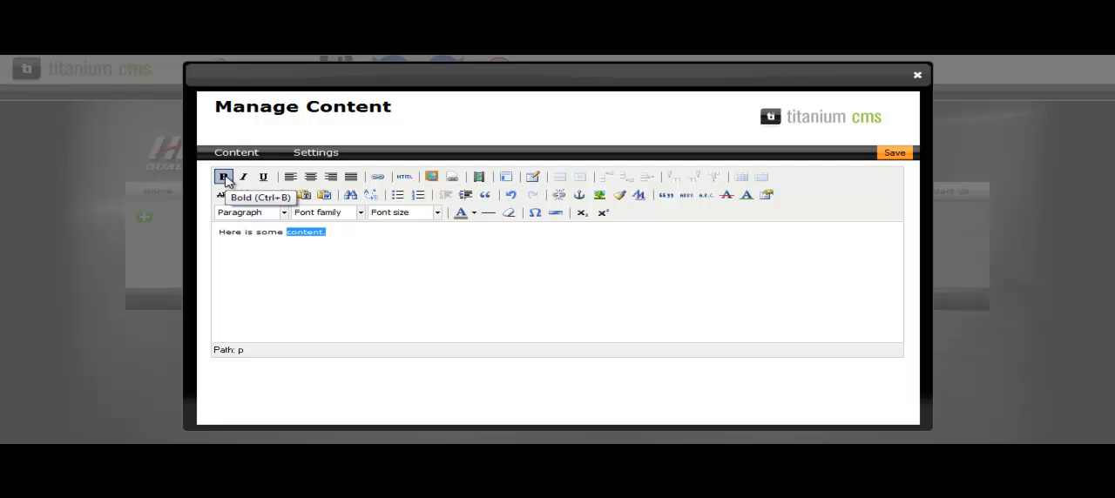
{"action": "left_click", "coordinate": [223, 178]}
{"action": "left_click", "coordinate": [244, 178]}
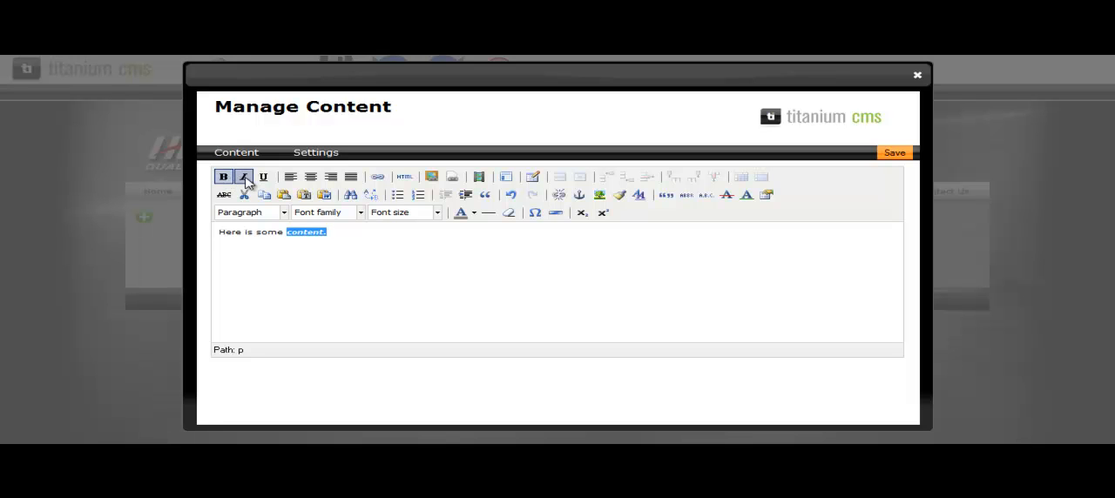
{"action": "left_click", "coordinate": [263, 177]}
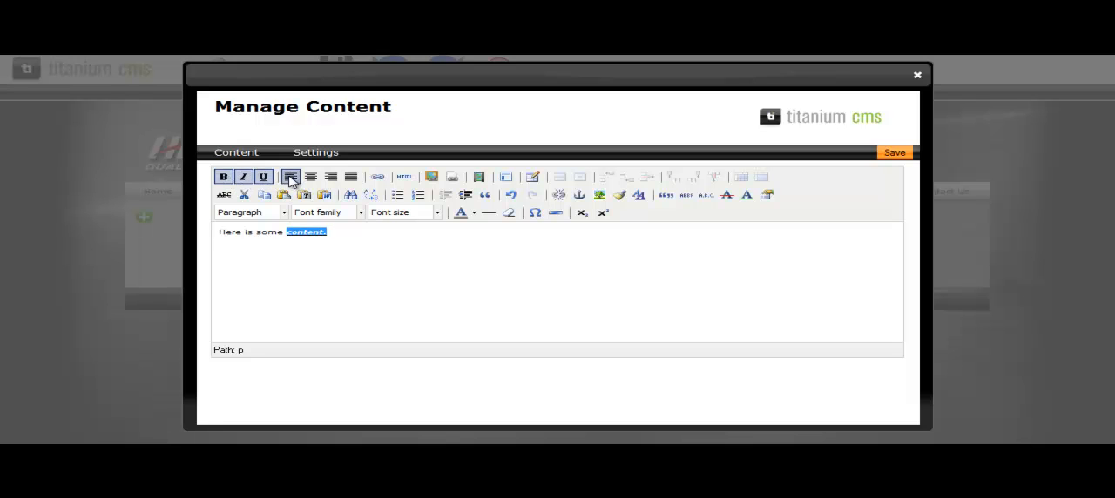
Step: Try centre and right alignment on the paragraph and return it to left alignment
{"action": "left_click", "coordinate": [311, 177]}
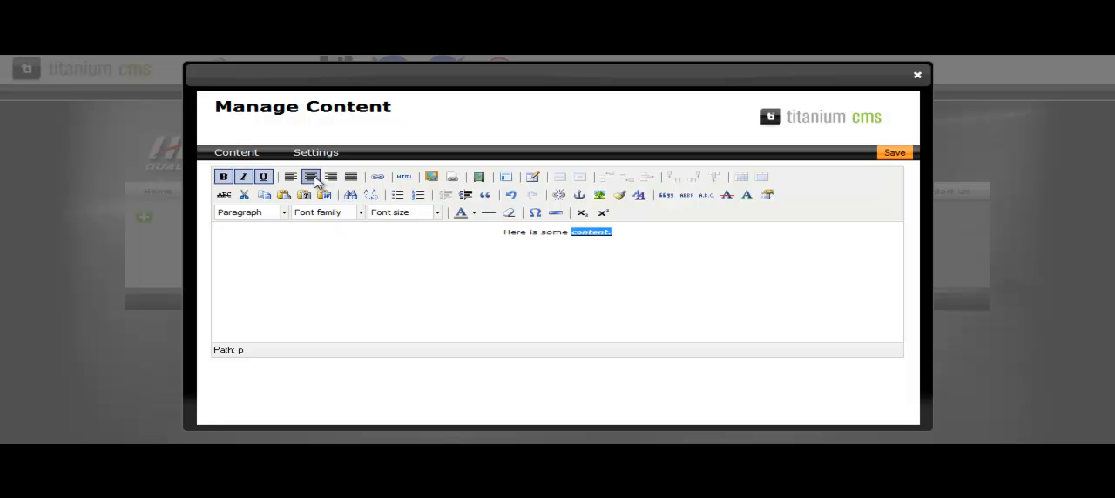
{"action": "left_click", "coordinate": [331, 178]}
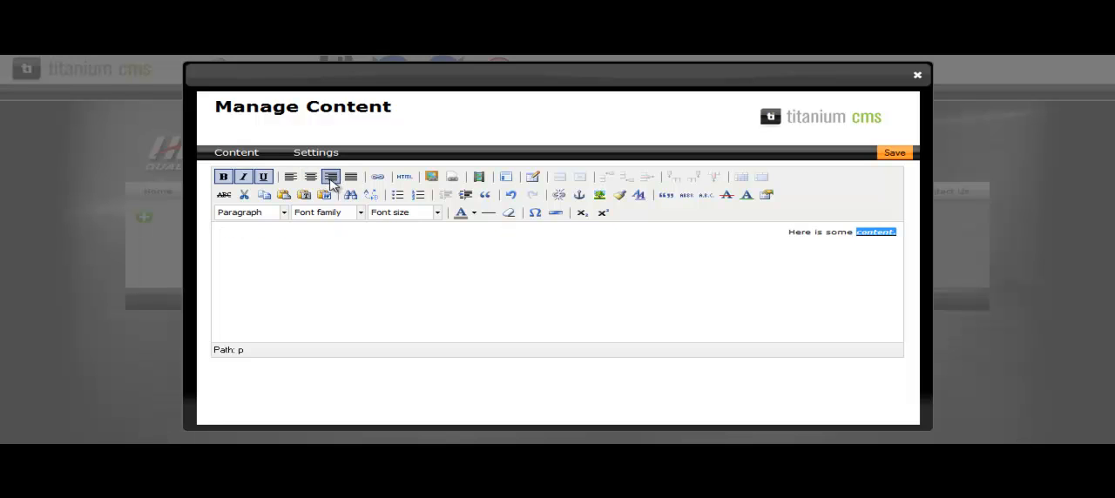
{"action": "left_click", "coordinate": [290, 176]}
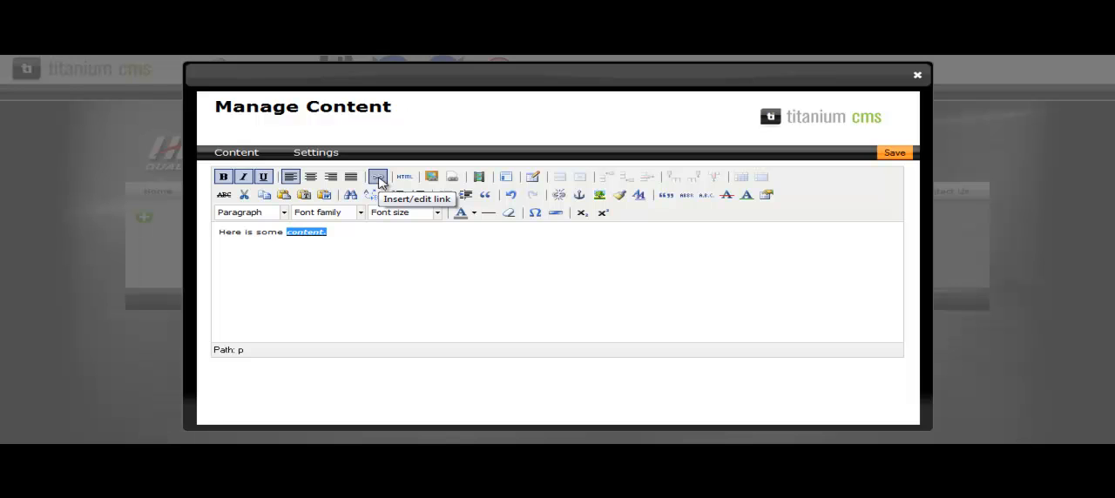
{"action": "left_click", "coordinate": [363, 250]}
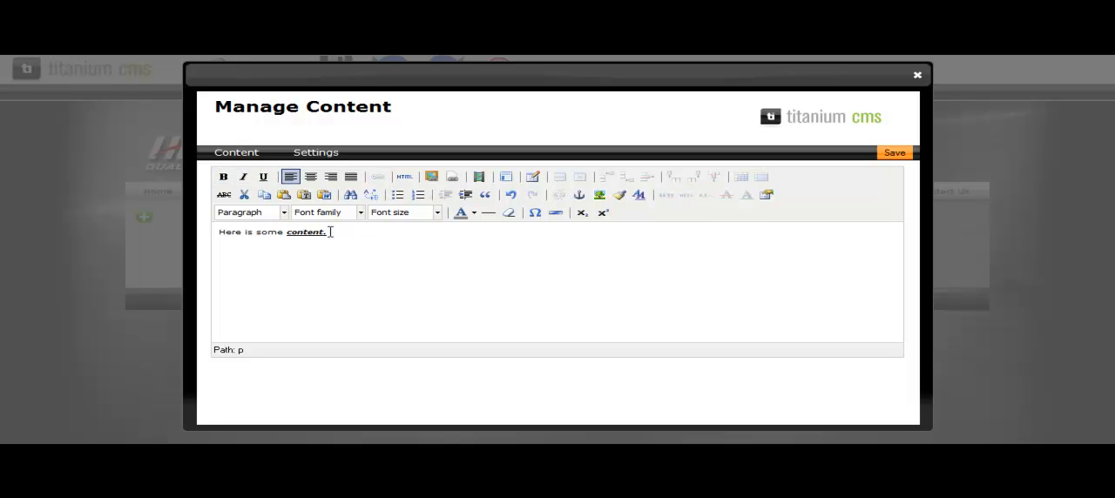
{"action": "type", "text": "Click here to go to this page"}
{"action": "left_click_drag", "start_coordinate": [334, 232], "coordinate": [381, 233]}
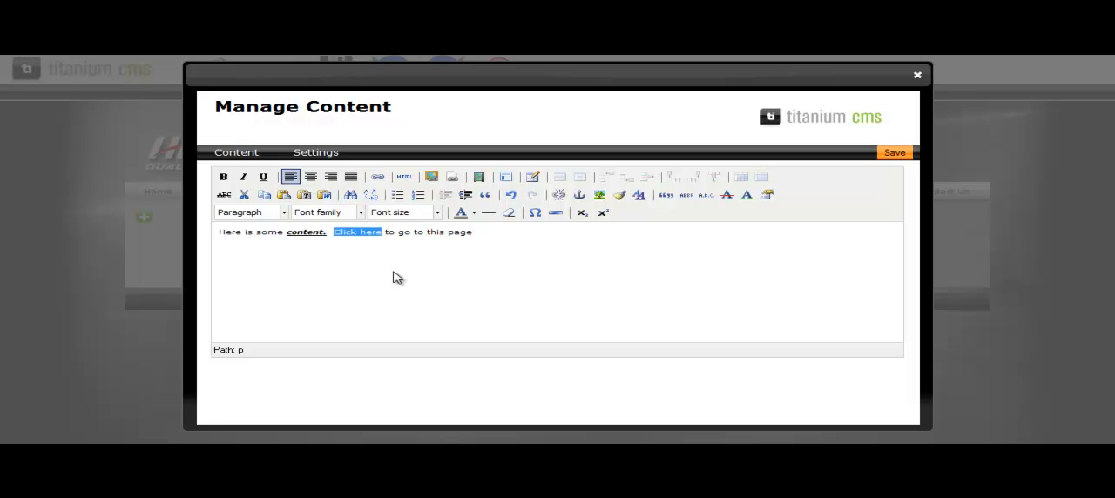
{"action": "left_click", "coordinate": [380, 183]}
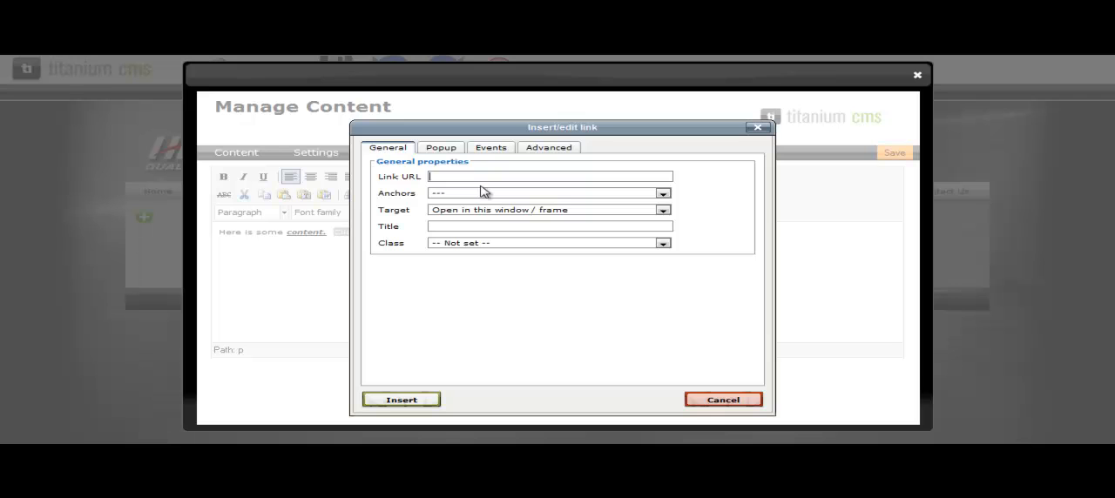
{"action": "type", "text": "http://www.google.com"}
{"action": "left_click", "coordinate": [558, 214]}
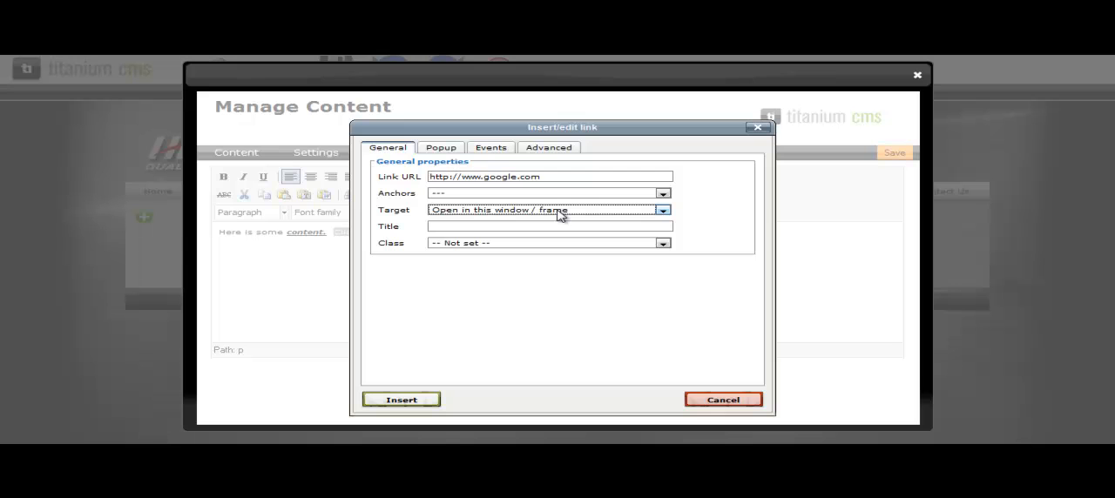
{"action": "left_click", "coordinate": [559, 212]}
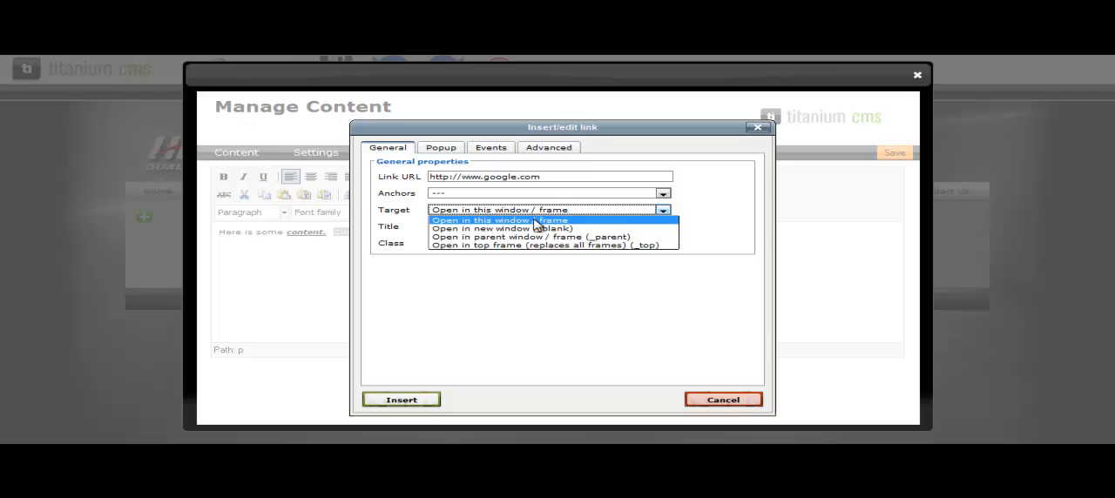
{"action": "left_click", "coordinate": [534, 220]}
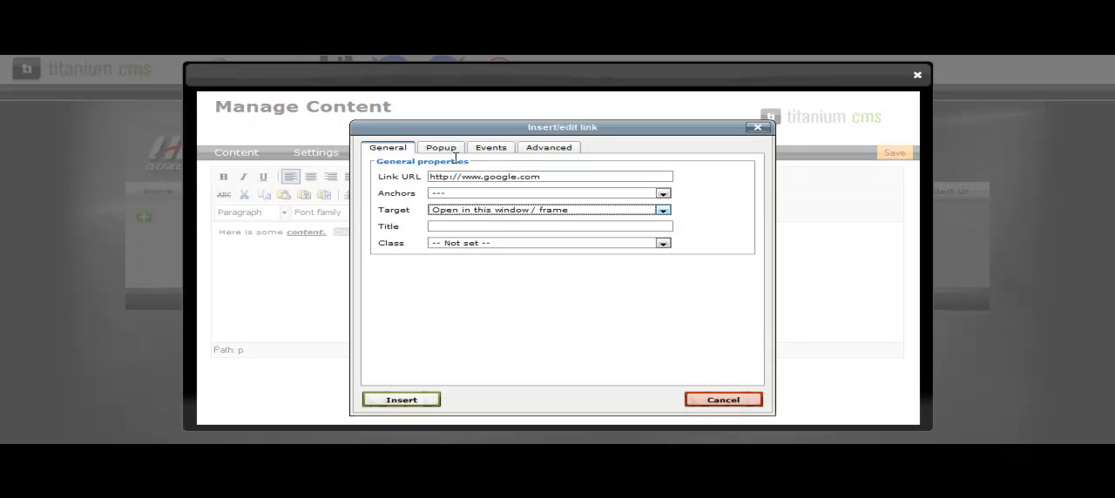
{"action": "left_click", "coordinate": [401, 400]}
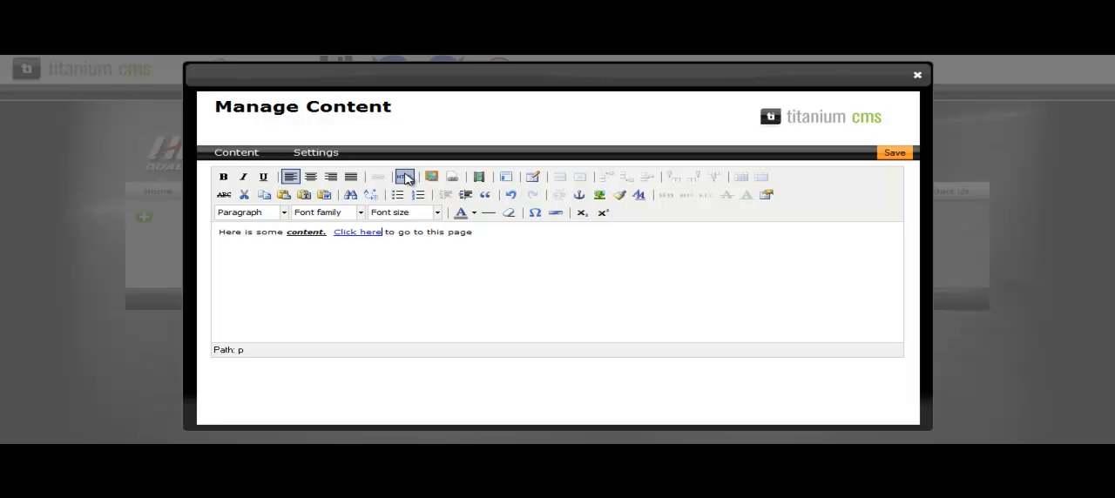
Step: View the HTML source of the formatted content and close it without editing
{"action": "left_click", "coordinate": [404, 177]}
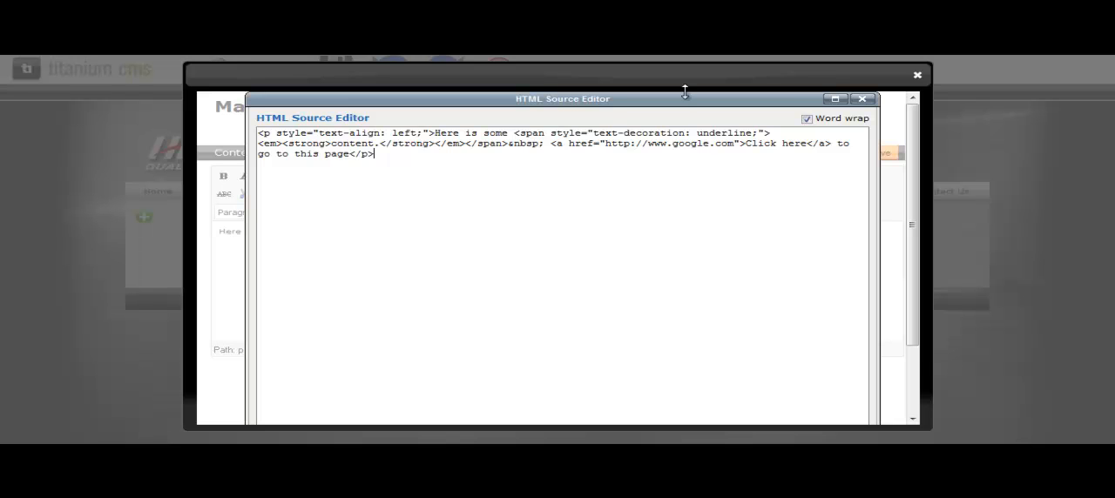
{"action": "left_click", "coordinate": [862, 98]}
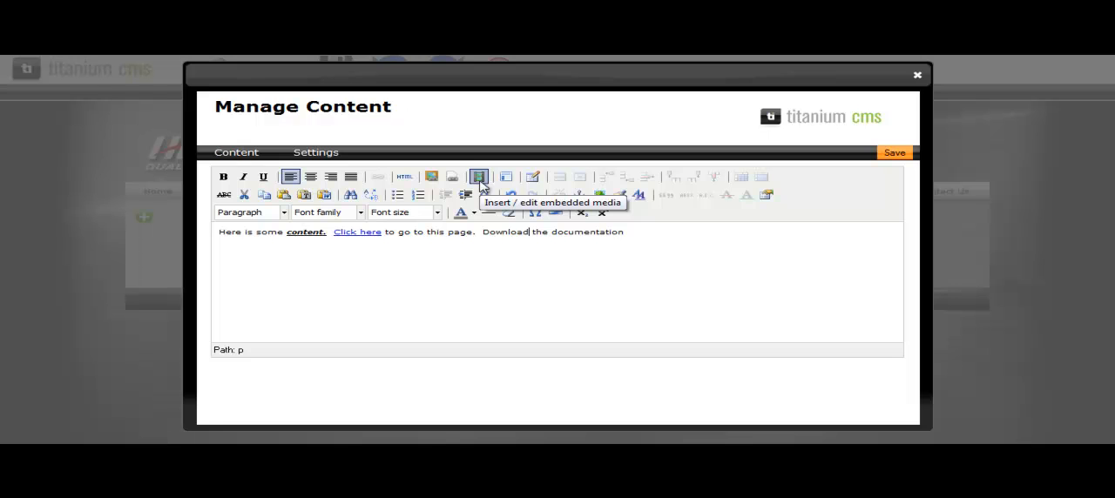
Step: Finish the paragraph with "Download the documentation" and save the content module
{"action": "left_click", "coordinate": [685, 234]}
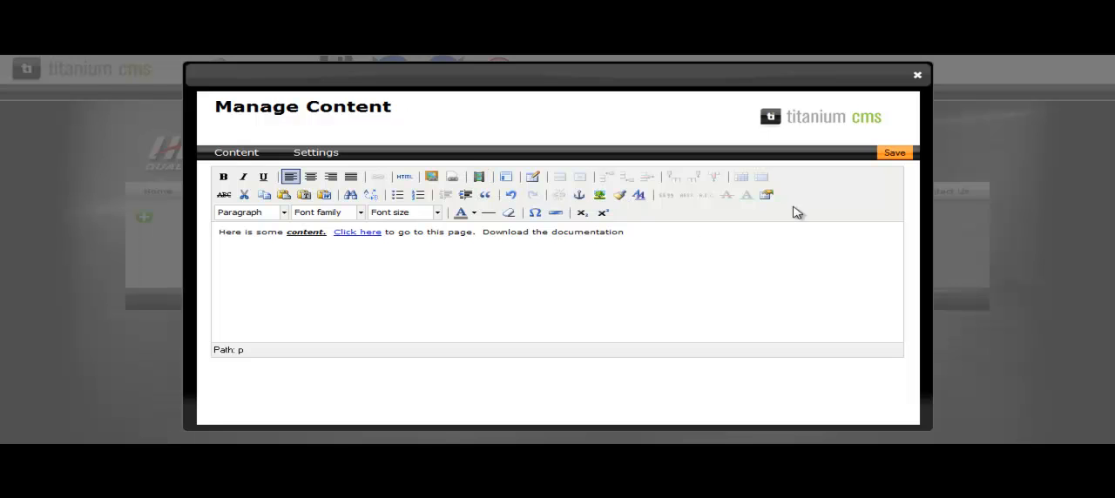
{"action": "left_click", "coordinate": [894, 153]}
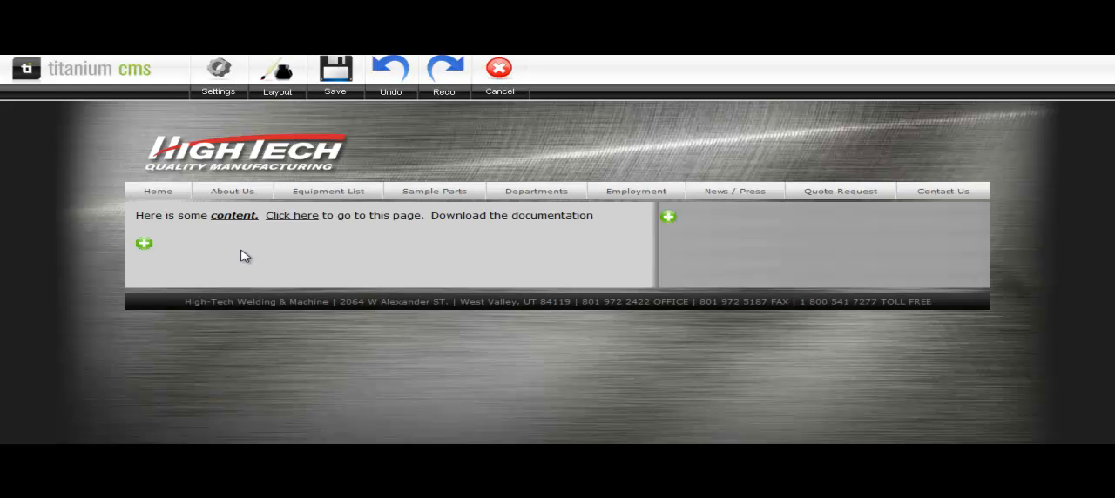
Step: Add a second Content module below the paragraph and insert a table with 2 columns and 2 rows
{"action": "left_click", "coordinate": [144, 246]}
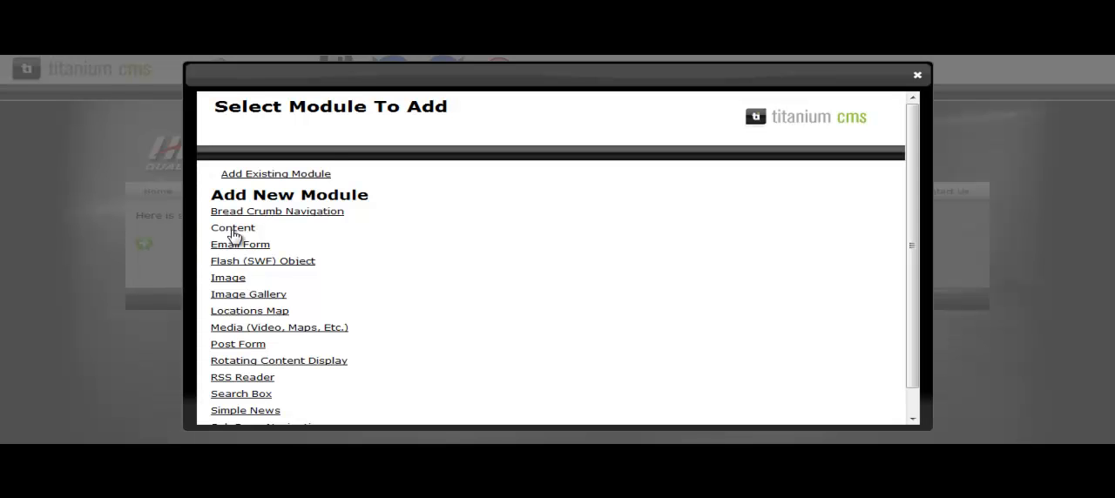
{"action": "left_click", "coordinate": [232, 228]}
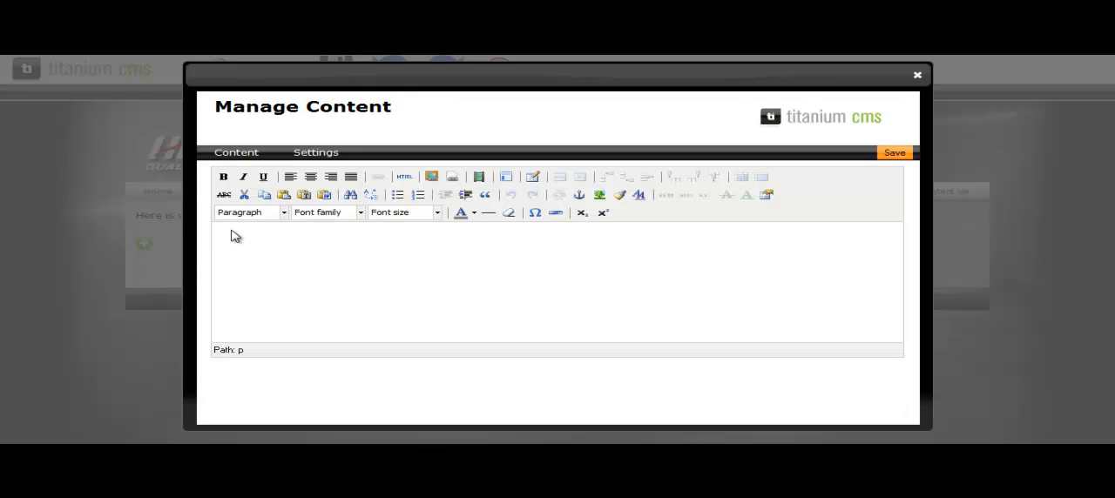
{"action": "left_click", "coordinate": [532, 179]}
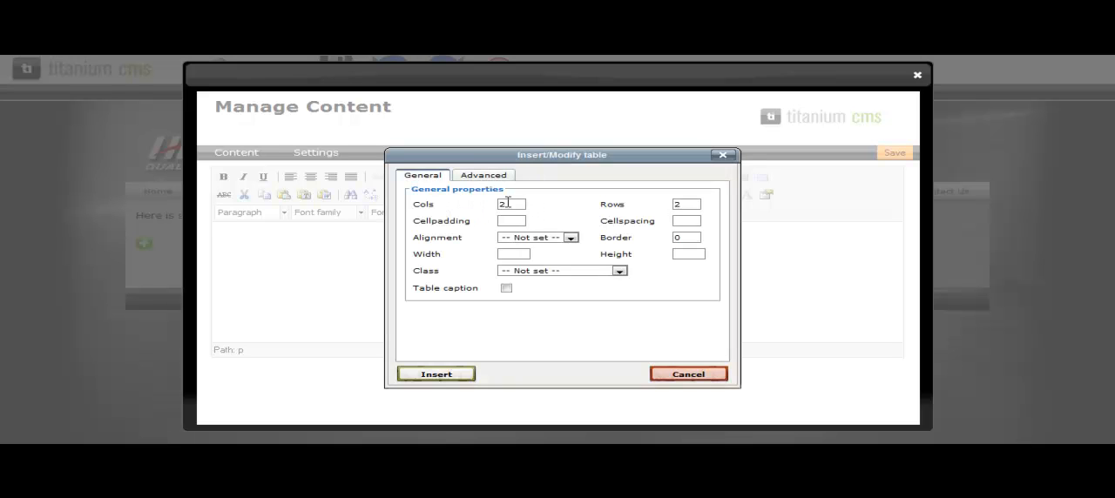
{"action": "left_click", "coordinate": [436, 376]}
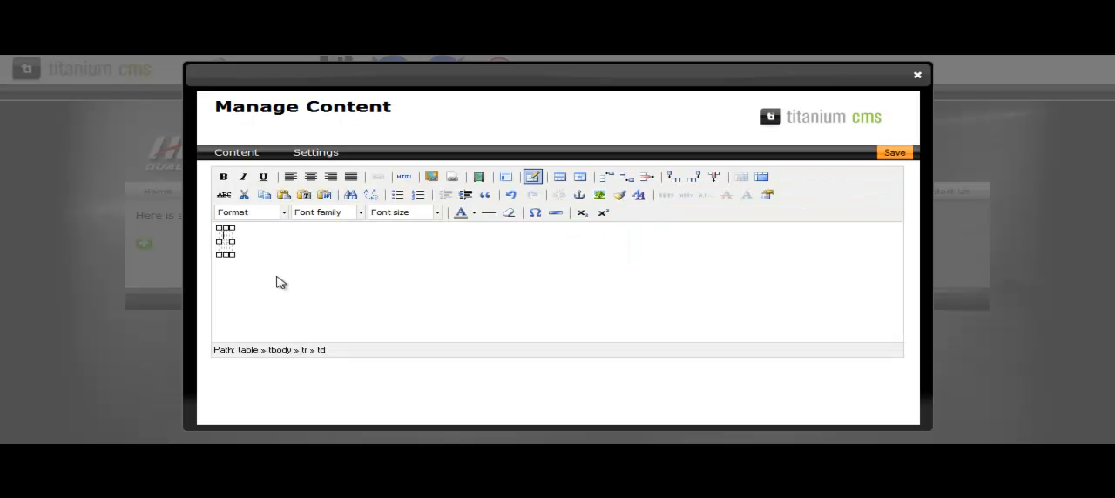
Step: Fill the table with the headers "First Name" and "Last Name" and a person's first and last name beneath them
{"action": "type", "text": "First Name"}
{"action": "left_click", "coordinate": [251, 249]}
{"action": "type", "text": "Tom"}
{"action": "left_click", "coordinate": [281, 235]}
{"action": "type", "text": "Last Name"}
{"action": "left_click", "coordinate": [301, 250]}
{"action": "type", "text": "Jones"}
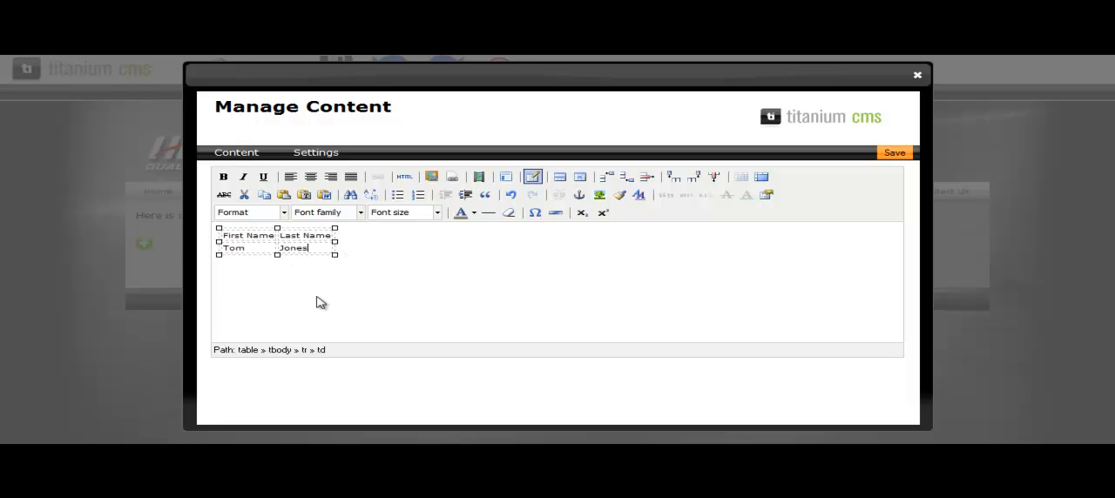
Step: Insert a table row after the second row and enter another person's first and last name
{"action": "right_click", "coordinate": [225, 251]}
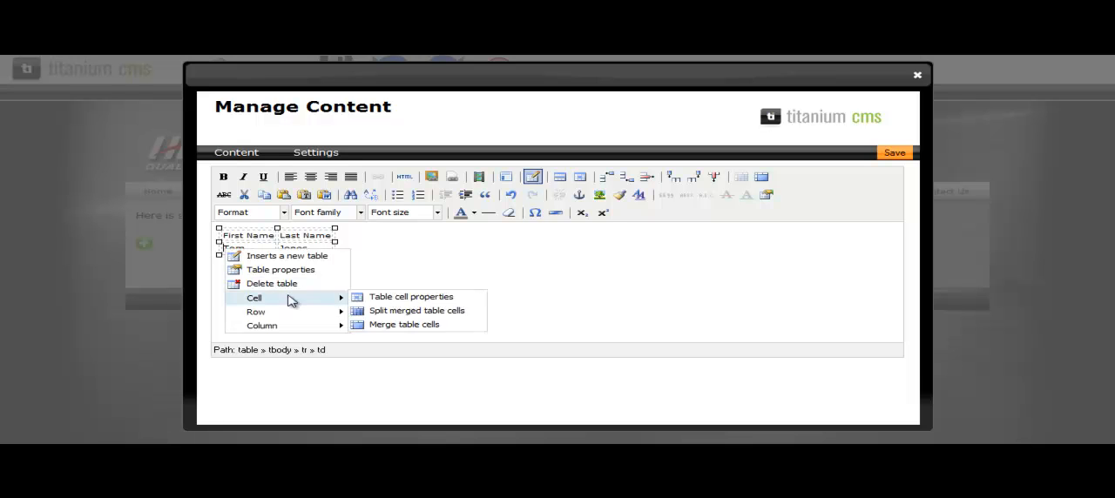
{"action": "mouse_move", "coordinate": [310, 311]}
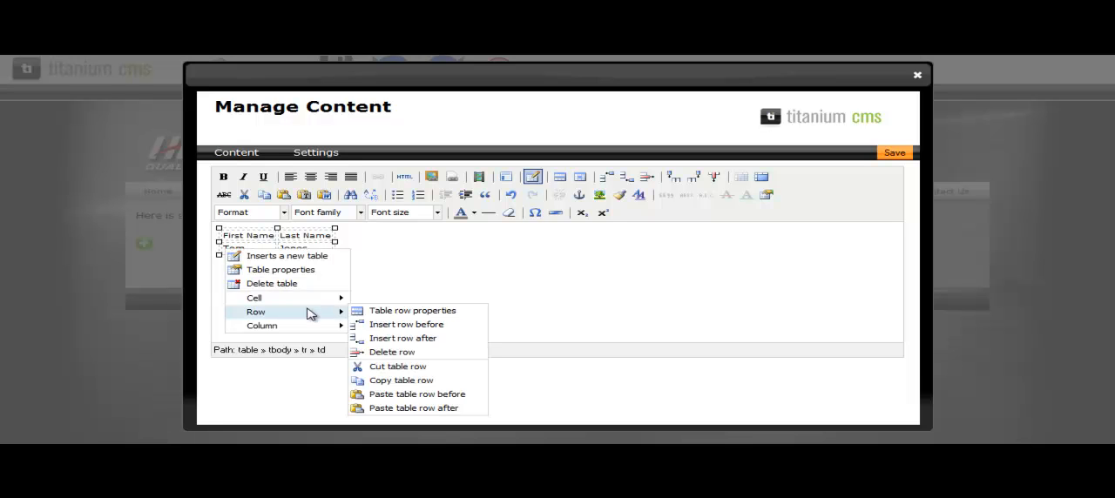
{"action": "left_click", "coordinate": [397, 340]}
{"action": "type", "text": "Mike"}
{"action": "key", "text": "Tab"}
{"action": "type", "text": "Johnson"}
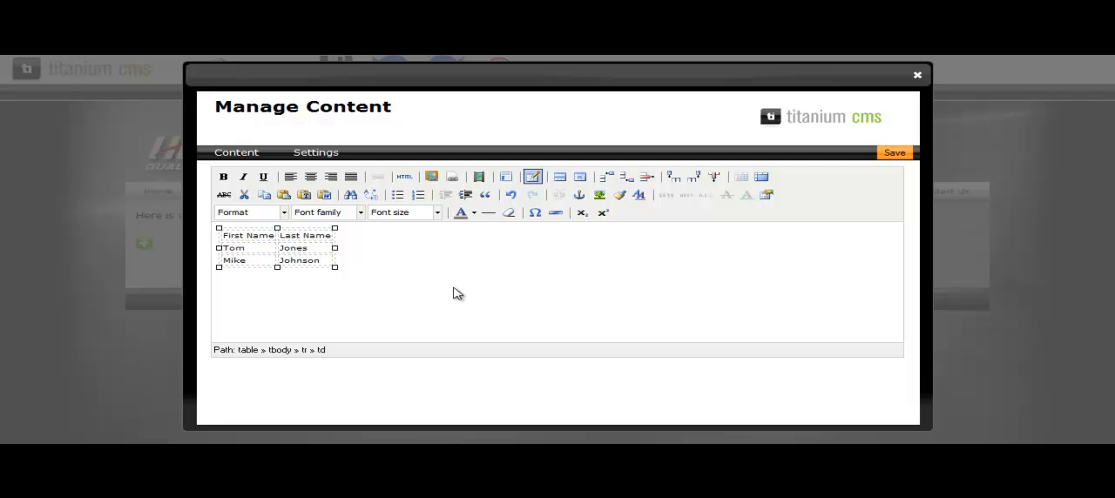
Step: Make the "First Name" and "Last Name" header cells bold and save the table's content module
{"action": "left_click_drag", "start_coordinate": [224, 236], "coordinate": [335, 236]}
{"action": "key", "text": "ctrl+b"}
{"action": "left_click", "coordinate": [283, 236]}
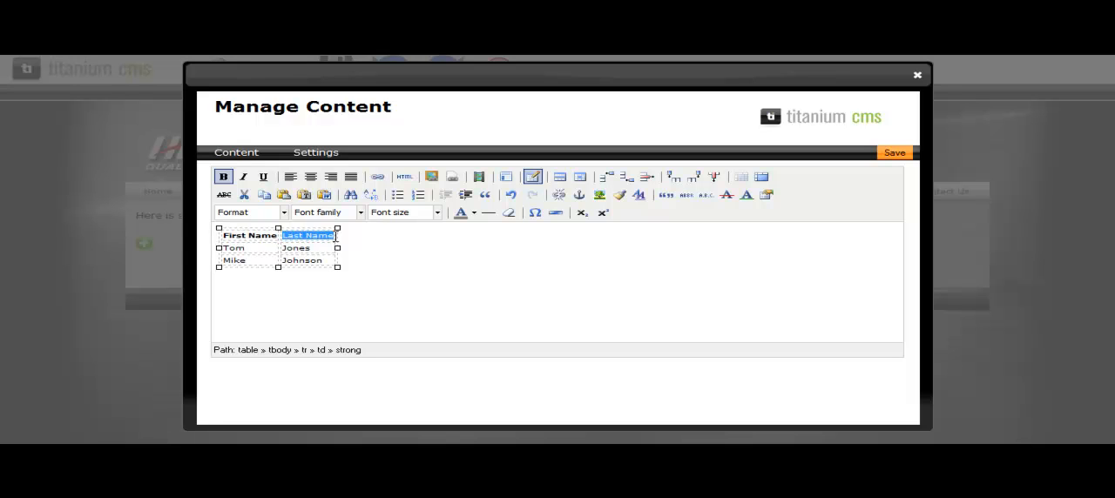
{"action": "left_click", "coordinate": [223, 178]}
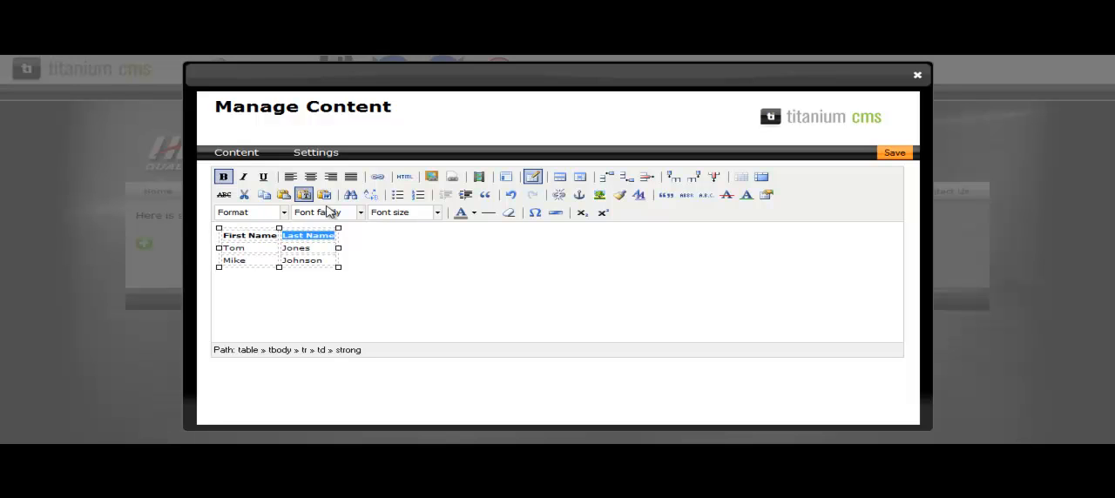
{"action": "left_click", "coordinate": [475, 214]}
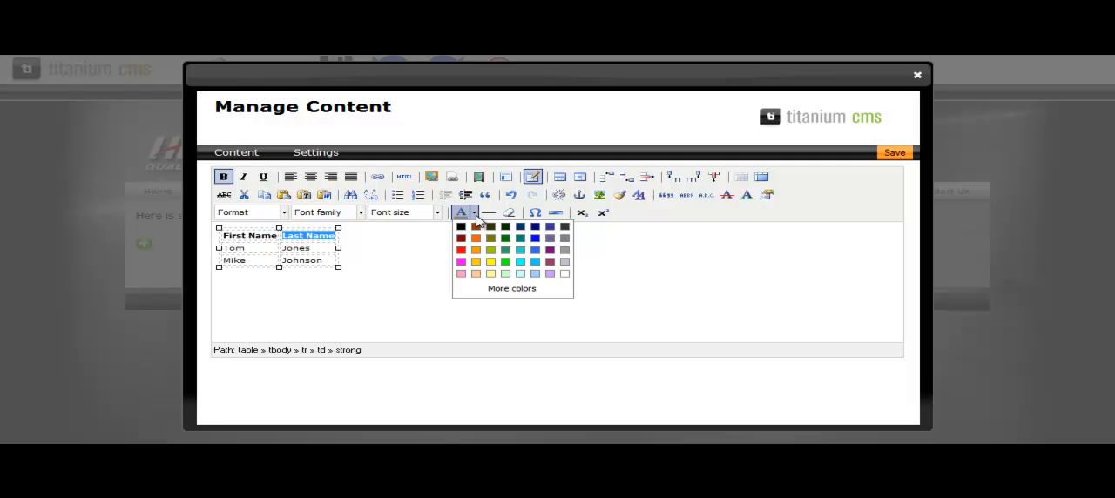
{"action": "left_click", "coordinate": [421, 281]}
{"action": "left_click", "coordinate": [892, 155]}
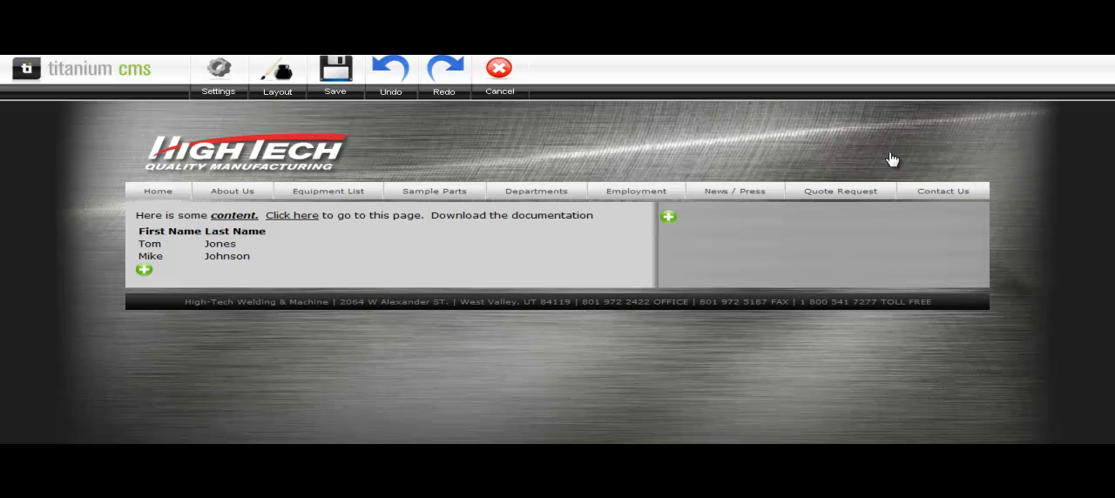
Step: Add blank lines after the first module's paragraph ending in "Download the documentation" and save the module
{"action": "left_click", "coordinate": [358, 237]}
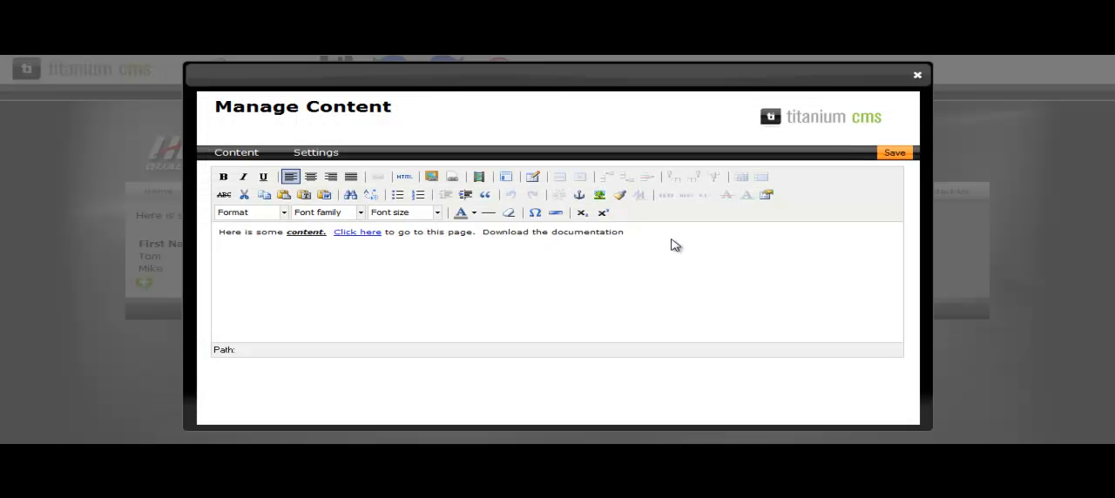
{"action": "left_click", "coordinate": [645, 240]}
{"action": "left_click", "coordinate": [895, 155]}
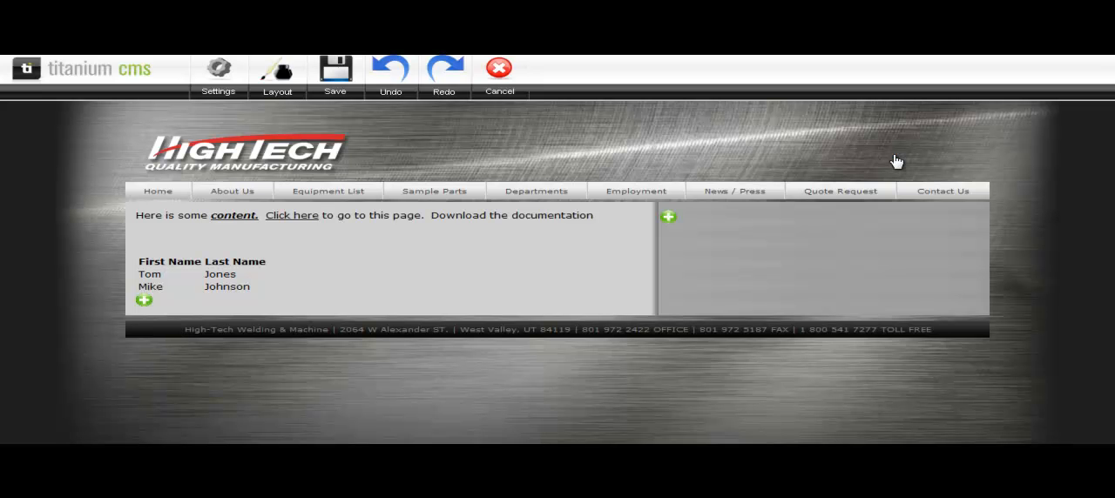
Step: Remove the extra blank lines at the end of the first content module and save it
{"action": "mouse_move", "coordinate": [175, 257]}
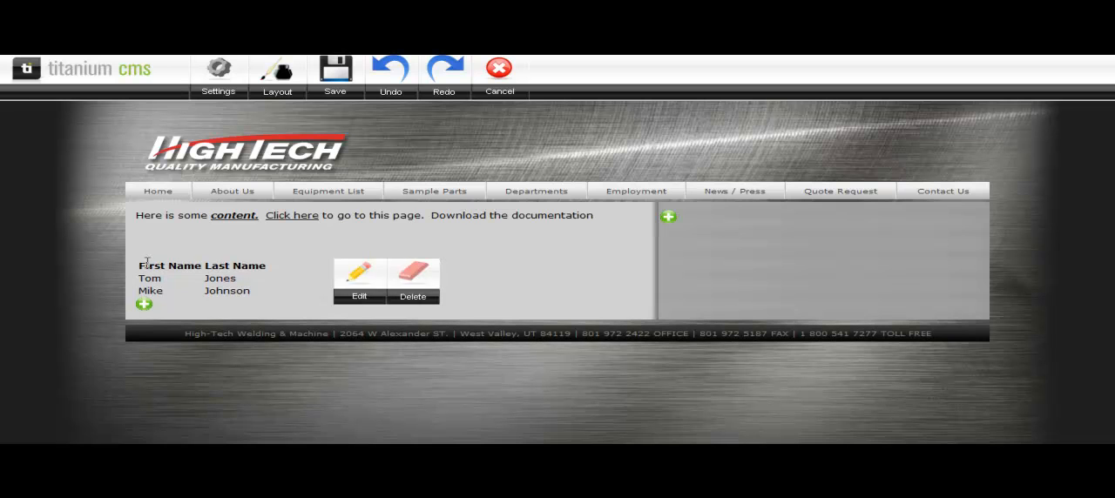
{"action": "left_click", "coordinate": [356, 237]}
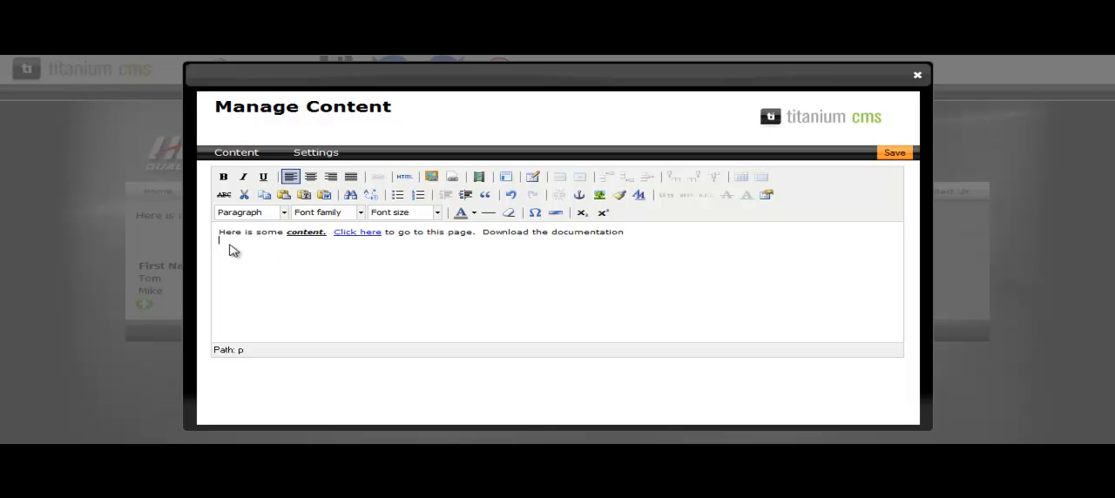
{"action": "left_click", "coordinate": [894, 154]}
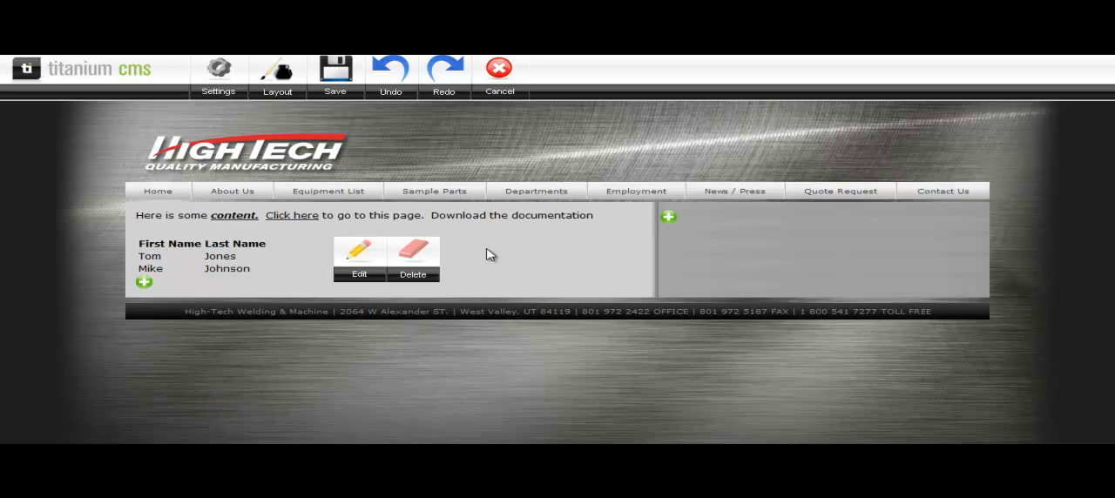
Step: Set the first content module's margin to 15px and save the module
{"action": "left_click", "coordinate": [365, 229]}
{"action": "left_click", "coordinate": [320, 155]}
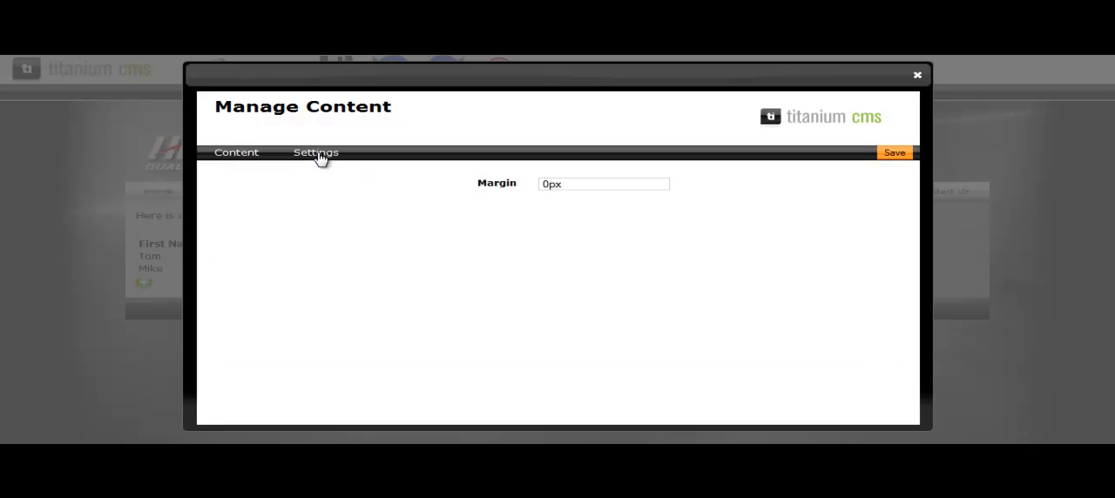
{"action": "left_click_drag", "start_coordinate": [540, 186], "coordinate": [546, 186]}
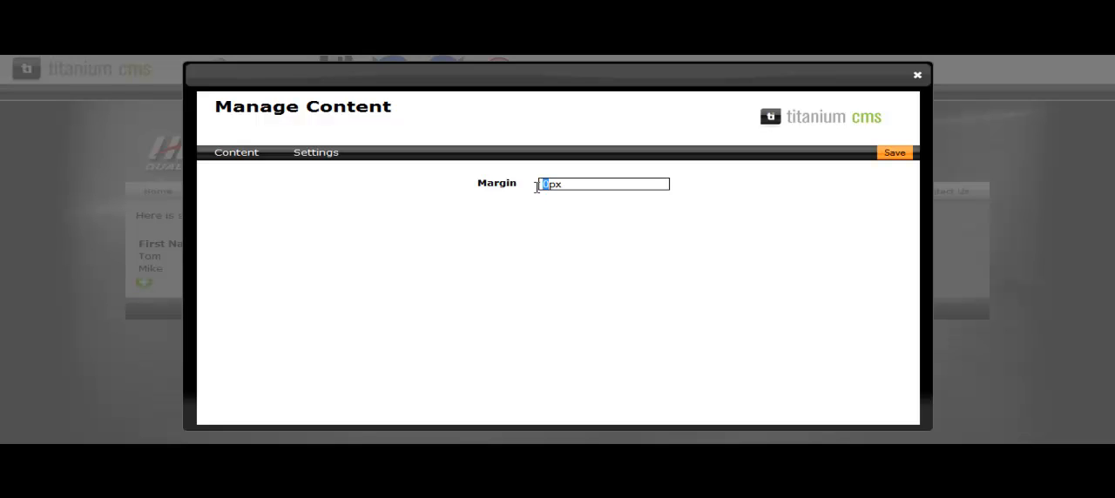
{"action": "type", "text": "15"}
{"action": "left_click", "coordinate": [892, 153]}
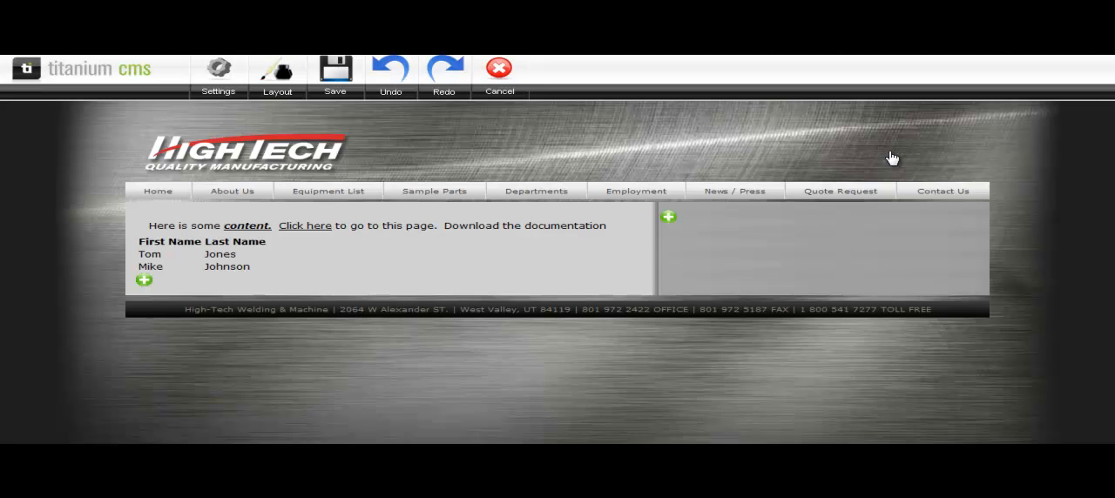
Step: Add a Content module below the names table and insert the copied i4 Solutions paragraph with Paste from Word
{"action": "mouse_move", "coordinate": [144, 233]}
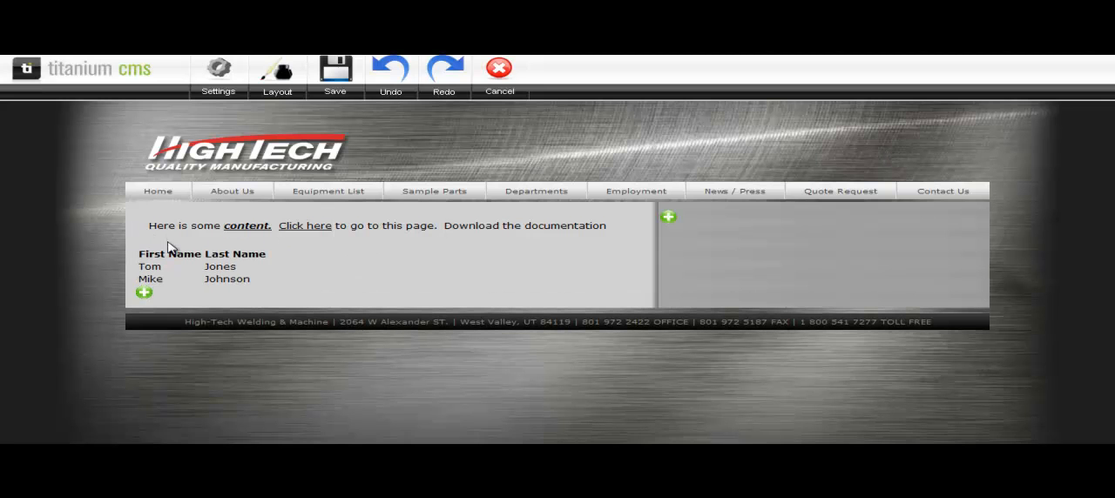
{"action": "mouse_move", "coordinate": [552, 277]}
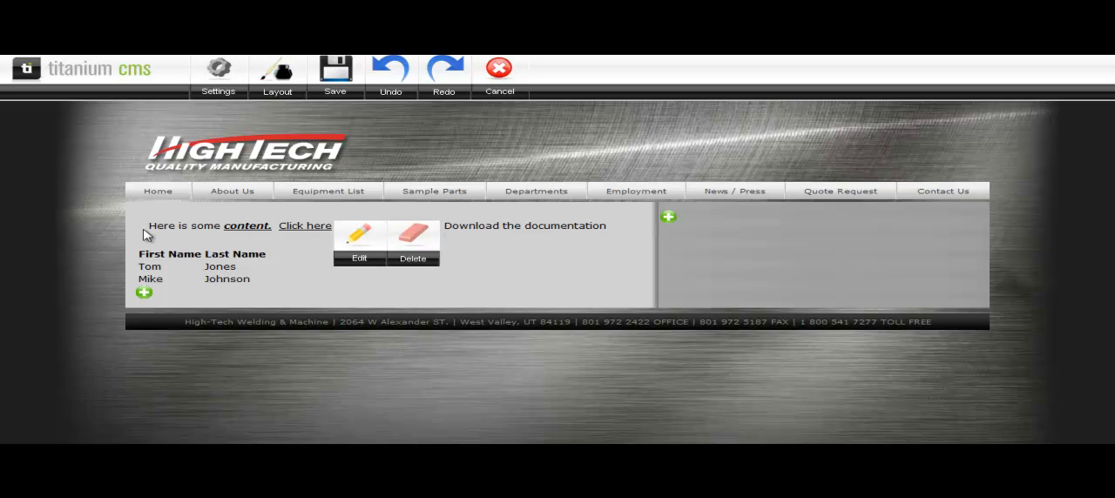
{"action": "mouse_move", "coordinate": [142, 261]}
{"action": "left_click", "coordinate": [144, 294]}
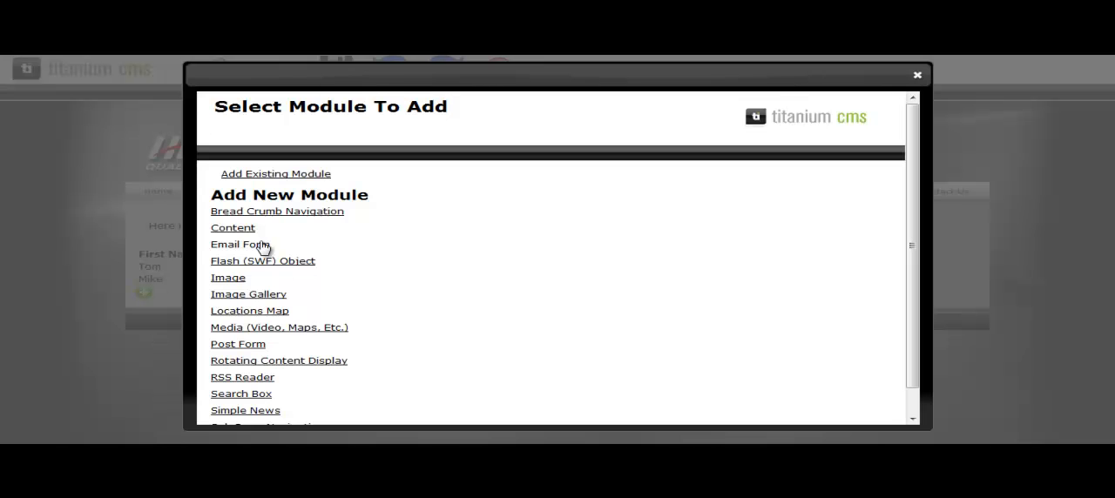
{"action": "left_click", "coordinate": [237, 230]}
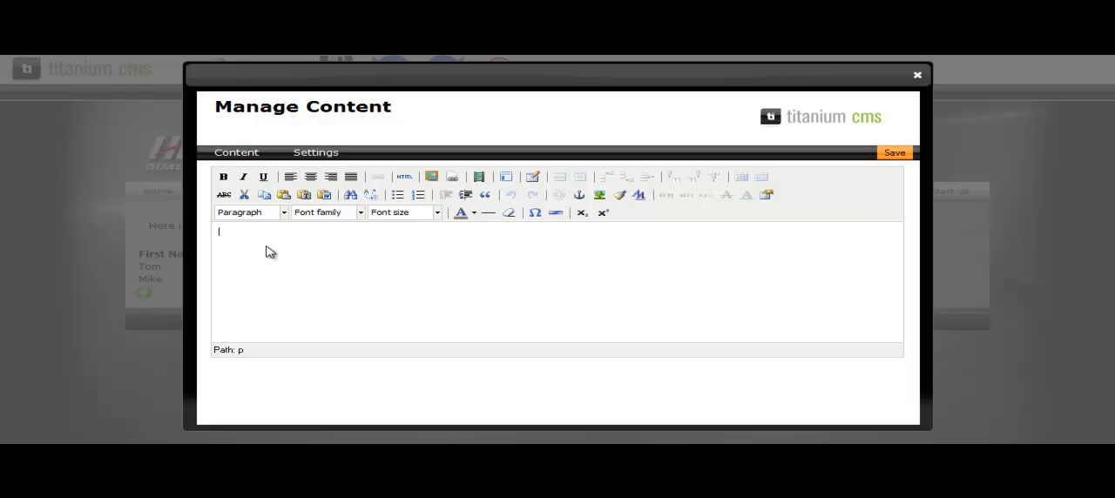
{"action": "left_click", "coordinate": [324, 195]}
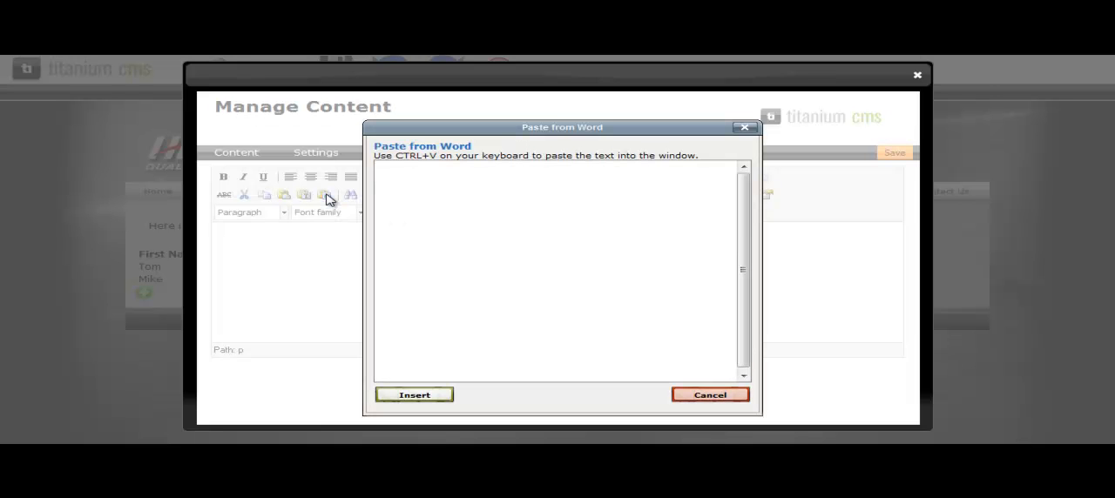
{"action": "type", "text": "i4 Solutions creates professional web sites that are both visually appealing and inviting to potential clients. Web sites serve as a face for your company in the online world and will be used by potentially millions of customers as they evaluate and form an opinion of your business. With superior design and custom web programming, i4 Solutions ensures that each client is able to put its best face forward."}
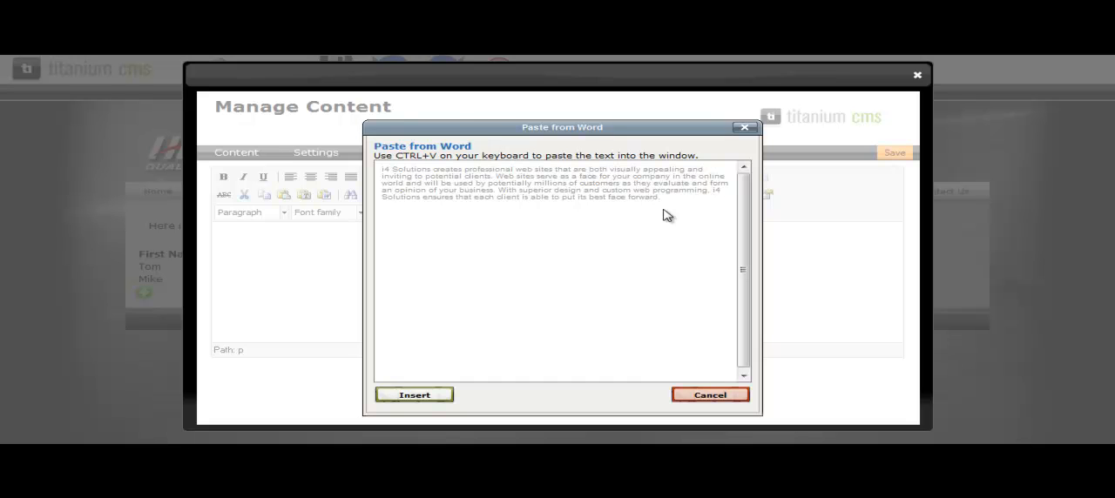
{"action": "left_click", "coordinate": [423, 397]}
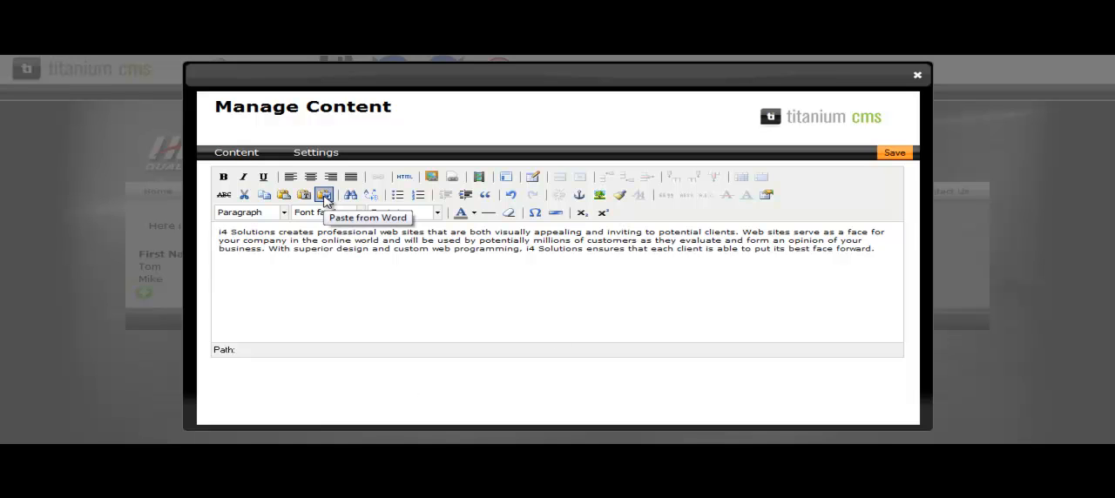
Step: Format the whole i4 Solutions paragraph in orange, size 4 (14pt) and Arial, and save the module
{"action": "left_click_drag", "start_coordinate": [883, 252], "coordinate": [156, 231]}
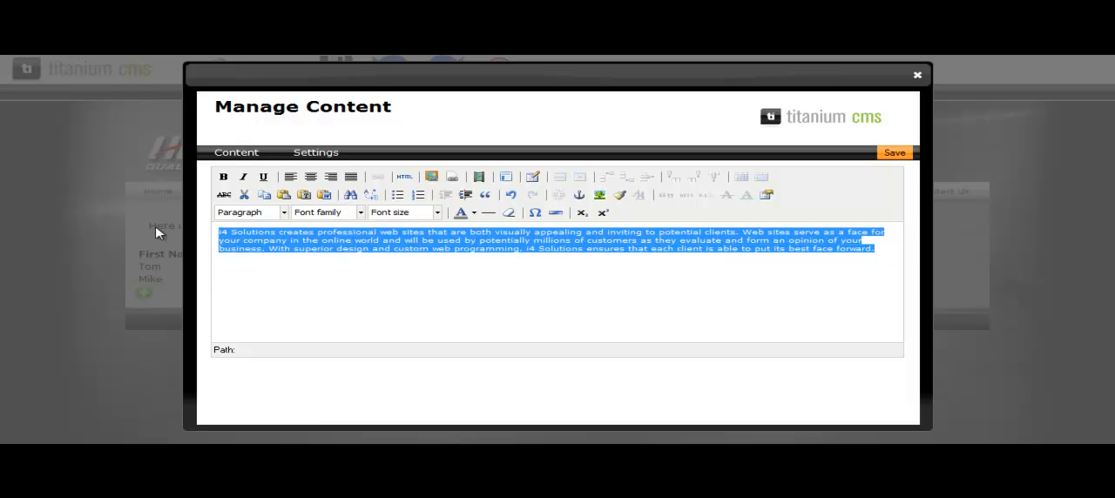
{"action": "left_click", "coordinate": [474, 212]}
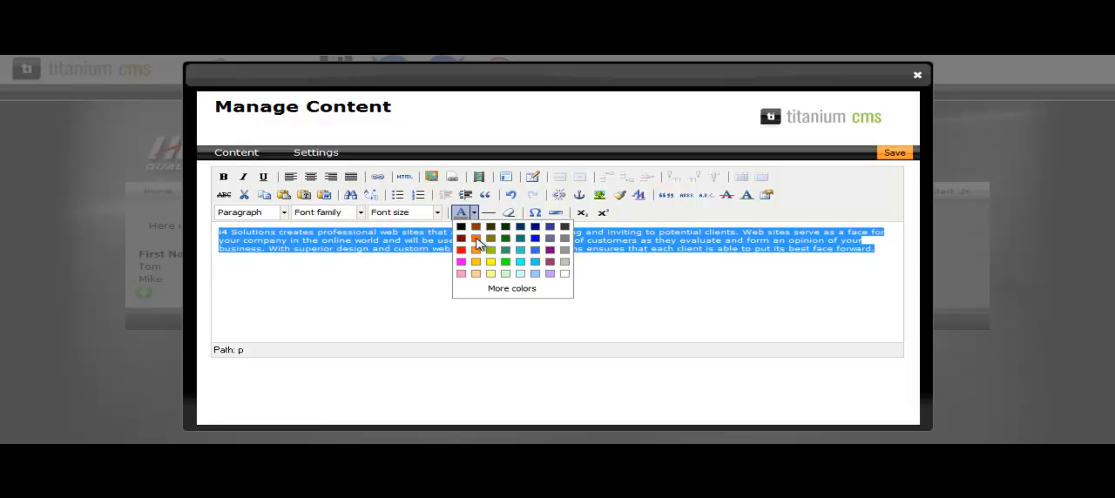
{"action": "left_click", "coordinate": [475, 250]}
{"action": "left_click", "coordinate": [437, 214]}
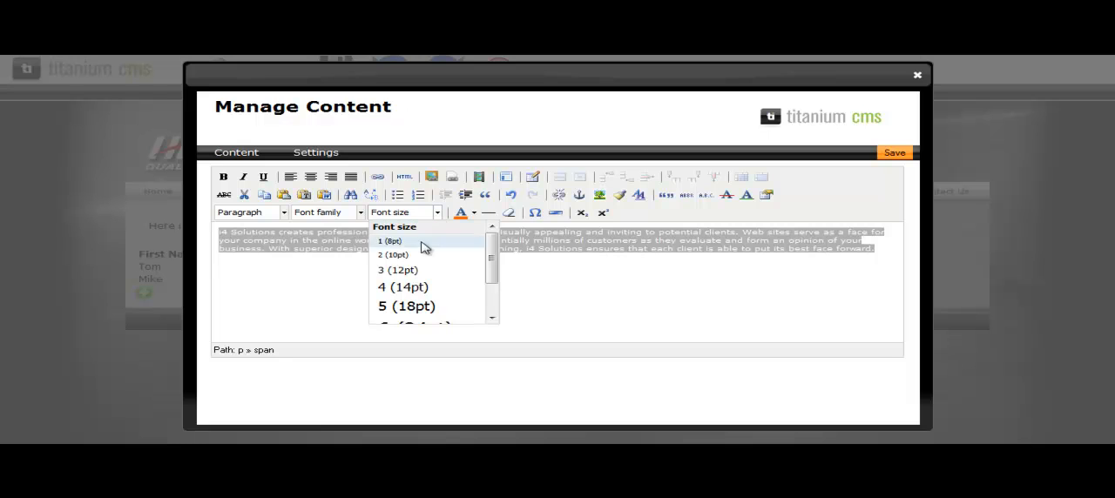
{"action": "left_click", "coordinate": [411, 288]}
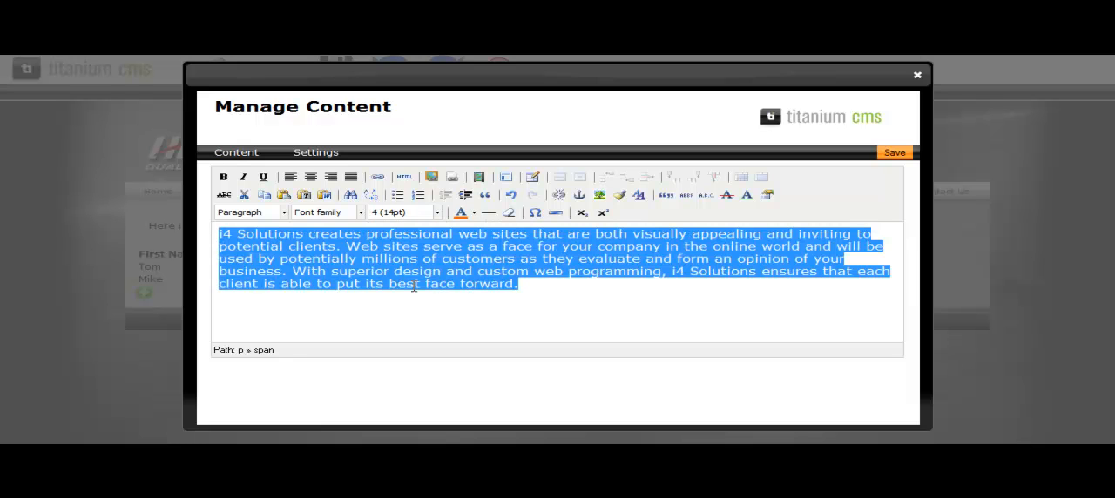
{"action": "left_click", "coordinate": [359, 214]}
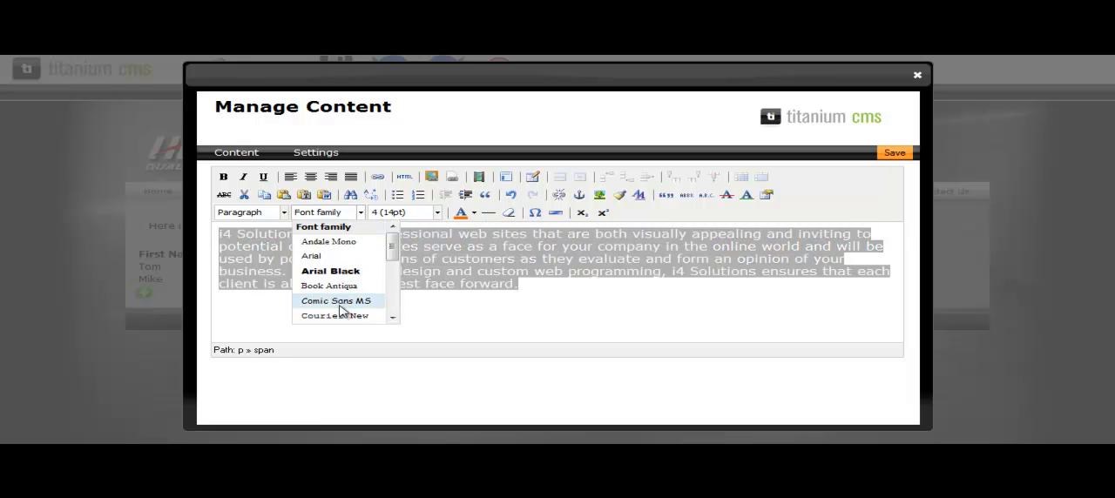
{"action": "left_click", "coordinate": [311, 255]}
{"action": "left_click", "coordinate": [894, 154]}
Step: Set the margin of the i4 Solutions content module to 15px and save the module
{"action": "mouse_move", "coordinate": [353, 315]}
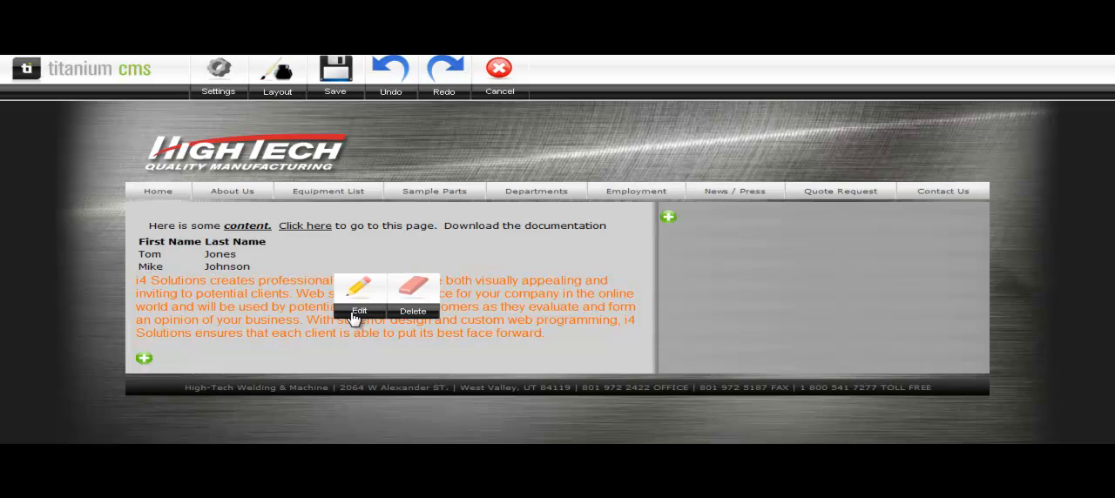
{"action": "left_click", "coordinate": [357, 310]}
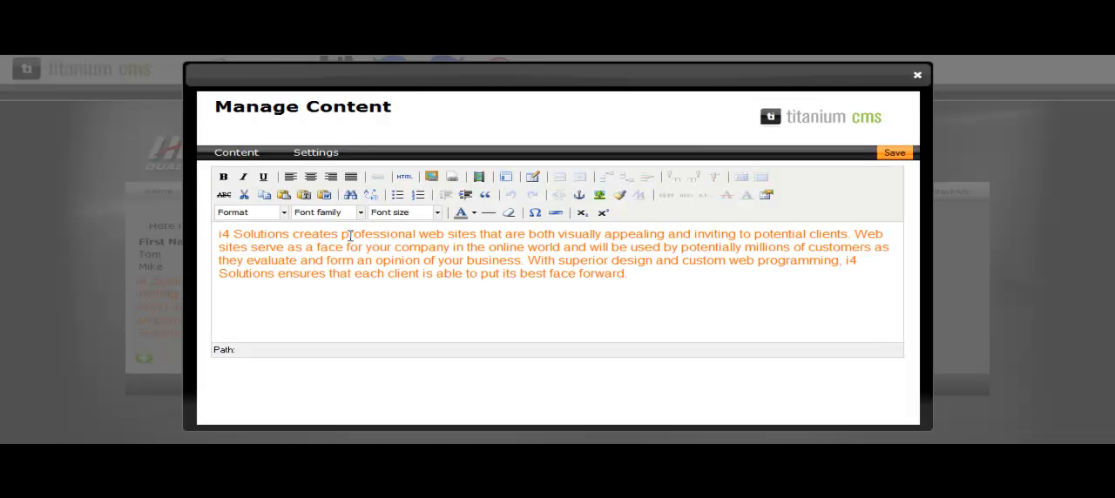
{"action": "left_click", "coordinate": [312, 153]}
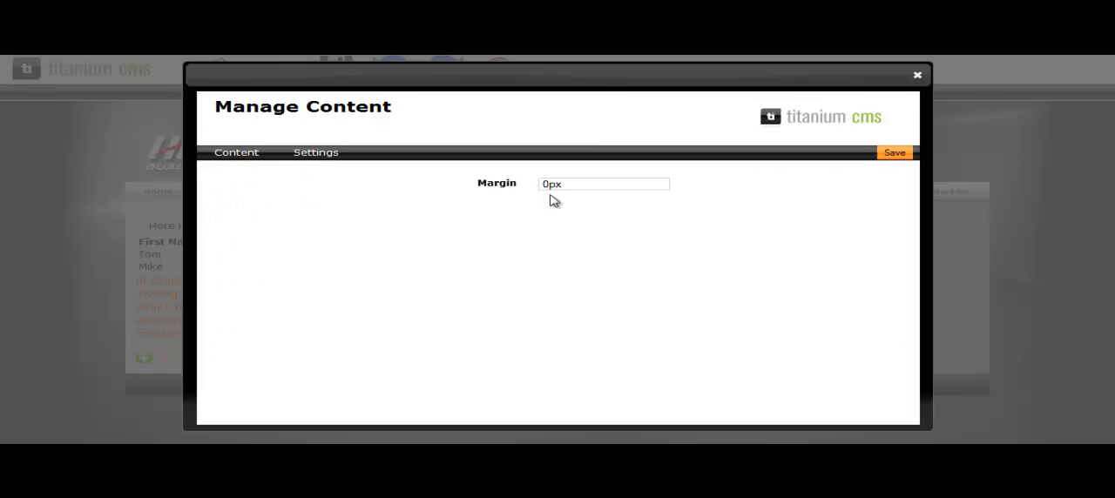
{"action": "left_click_drag", "start_coordinate": [548, 186], "coordinate": [536, 184]}
{"action": "type", "text": "15"}
{"action": "left_click", "coordinate": [890, 153]}
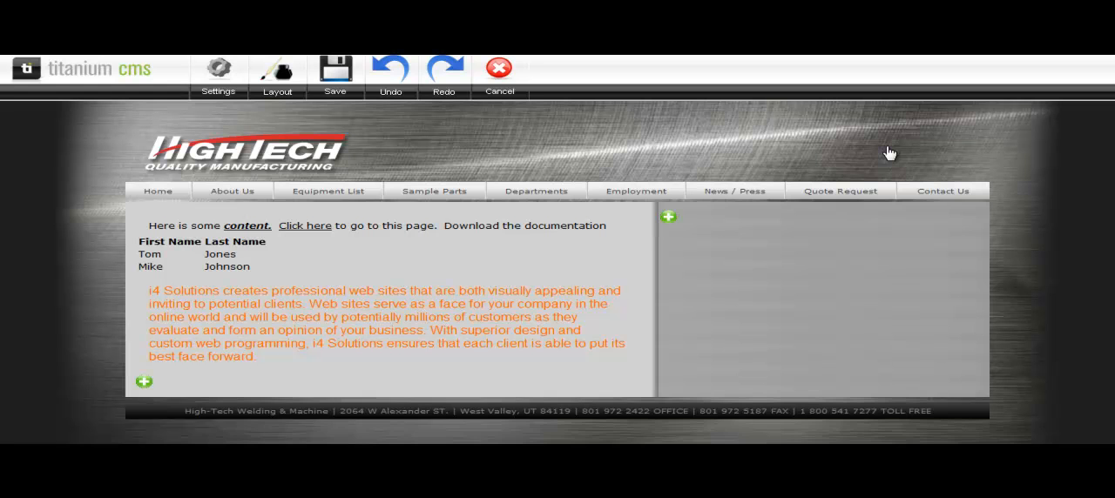
Step: Delete the content module containing the table of first and last names
{"action": "mouse_move", "coordinate": [241, 279]}
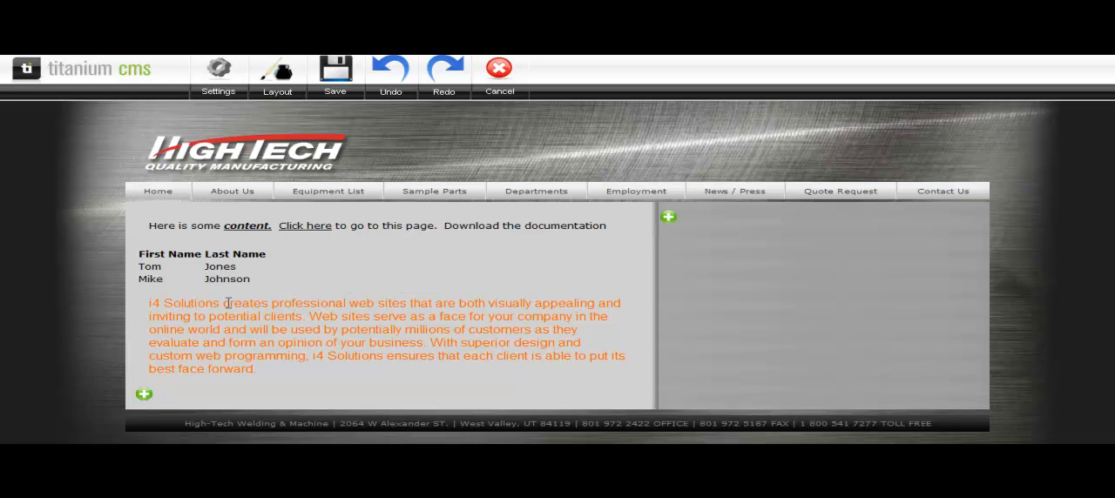
{"action": "mouse_move", "coordinate": [330, 277]}
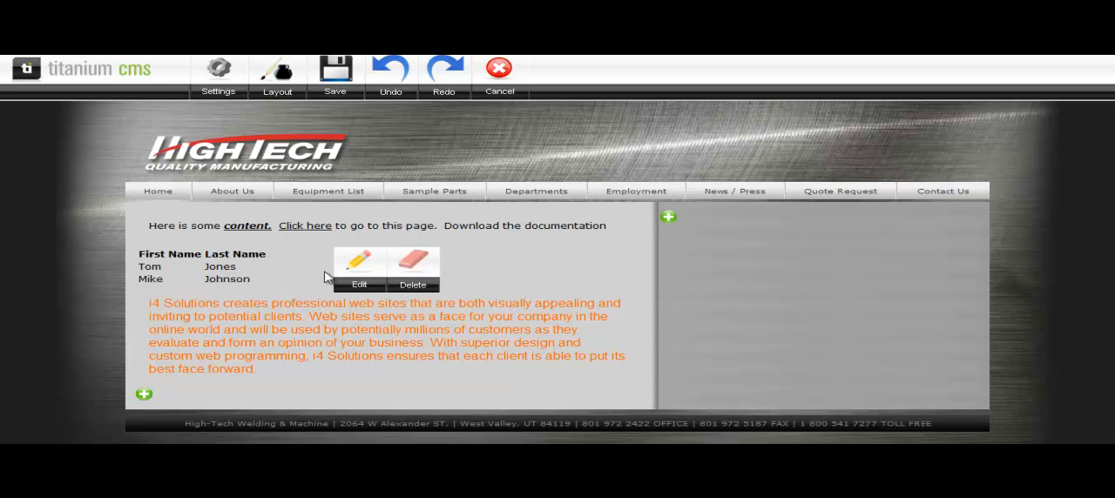
{"action": "left_click", "coordinate": [414, 287]}
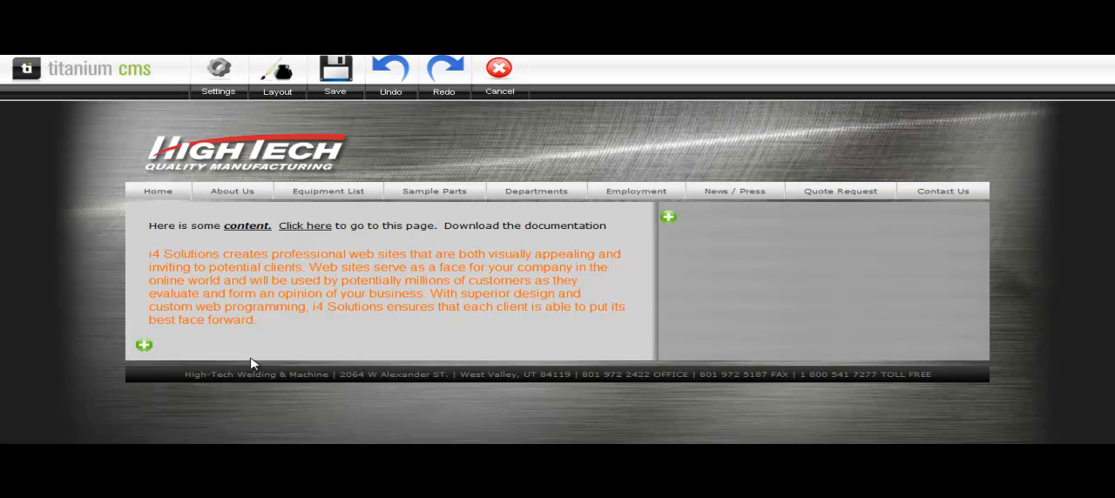
Step: Add a Content module below the orange paragraph and select 25-year-seal.png from the file library as its image
{"action": "left_click", "coordinate": [145, 347]}
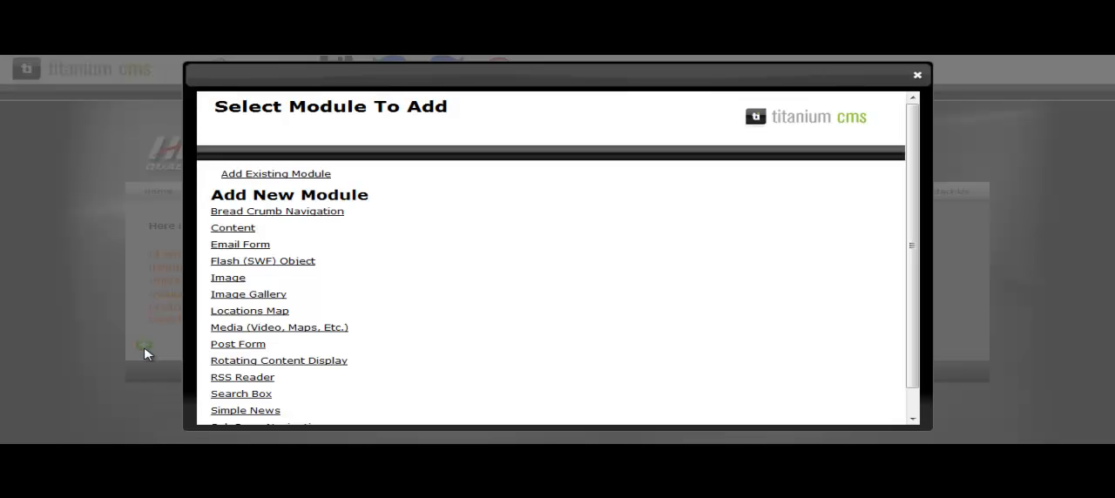
{"action": "left_click", "coordinate": [240, 232]}
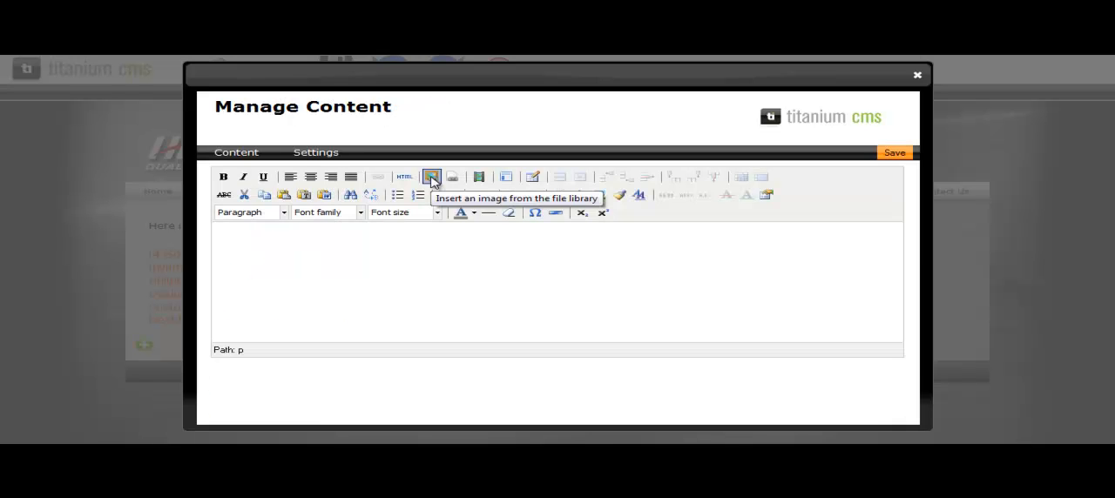
{"action": "left_click", "coordinate": [432, 178]}
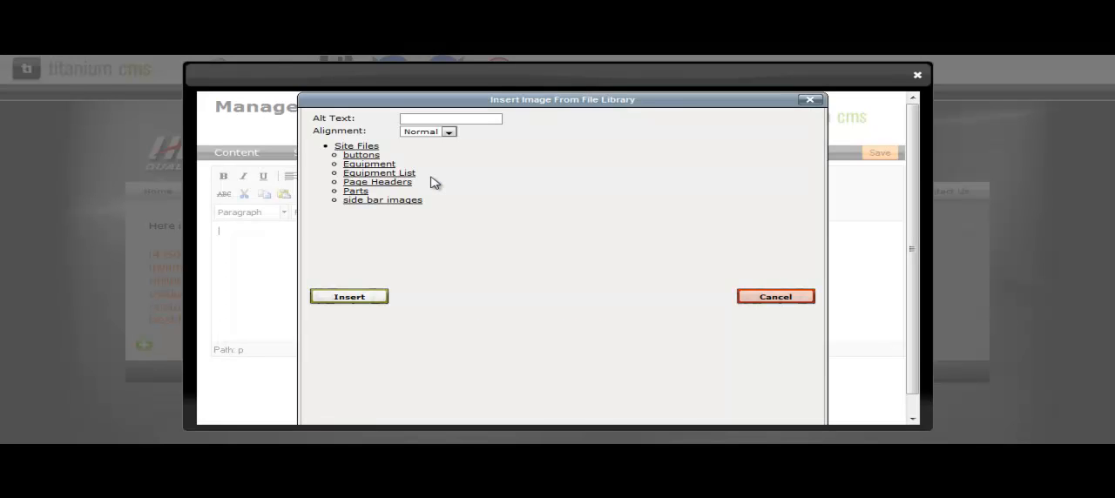
{"action": "left_click", "coordinate": [351, 353]}
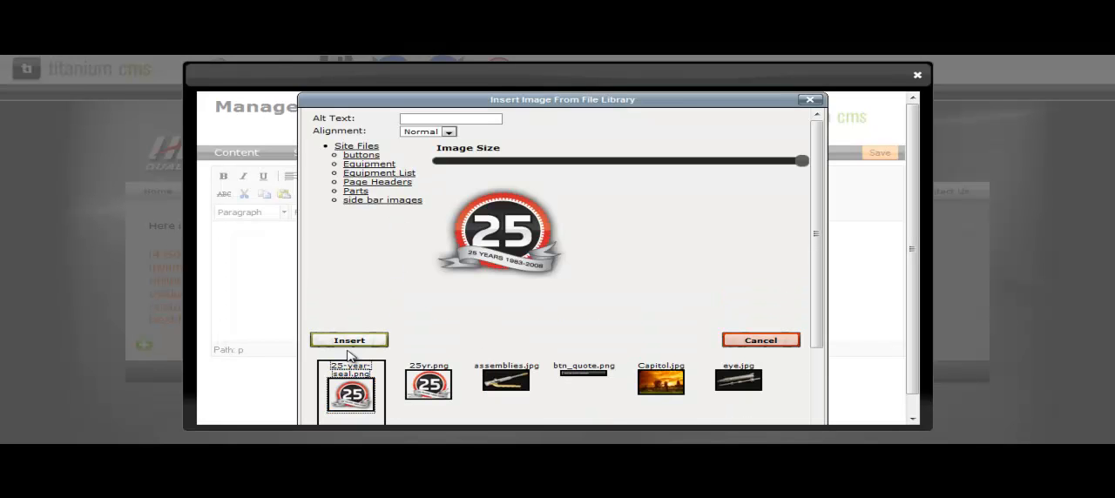
Step: Reduce the 25-year-seal.png image size slightly, keep its alignment at Normal, and insert it into the content module
{"action": "mouse_move", "coordinate": [801, 161]}
{"action": "left_mouse_down"}
{"action": "mouse_move", "coordinate": [721, 174]}
{"action": "mouse_move", "coordinate": [805, 172]}
{"action": "left_mouse_up"}
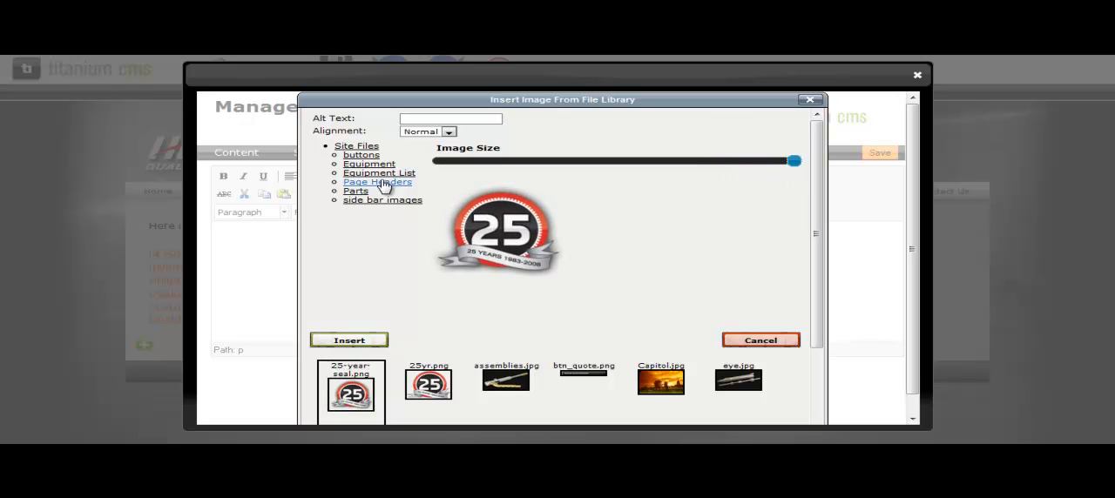
{"action": "left_click", "coordinate": [419, 133]}
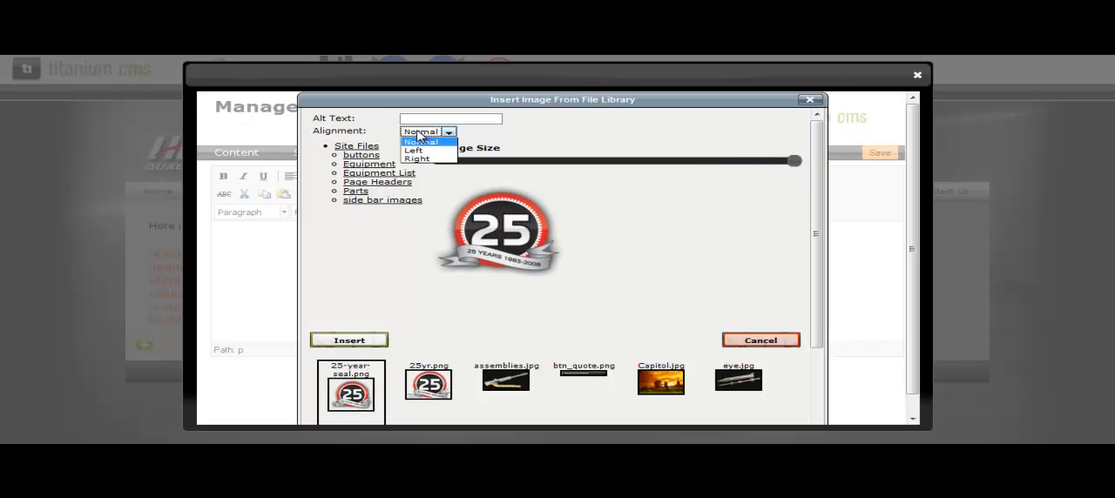
{"action": "left_click", "coordinate": [423, 144]}
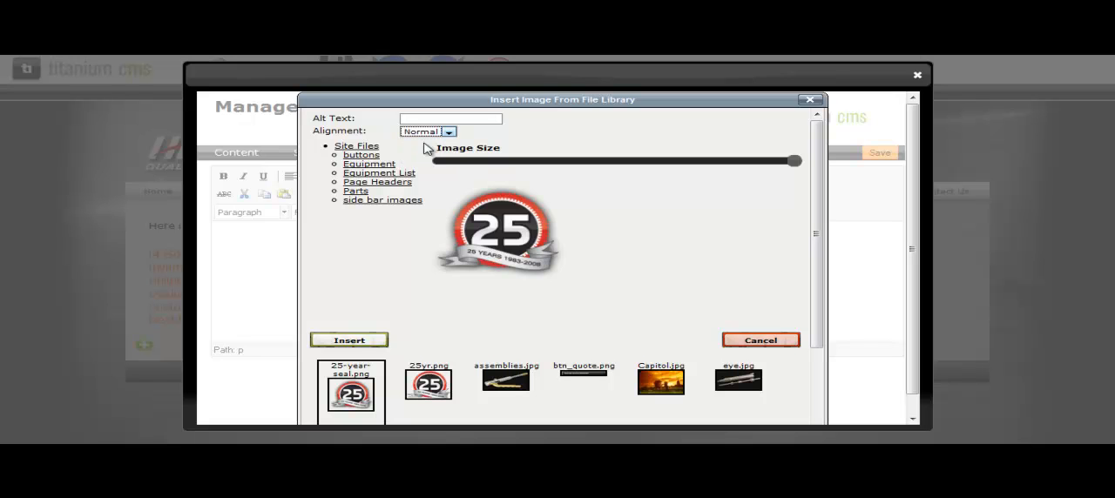
{"action": "left_click", "coordinate": [348, 342]}
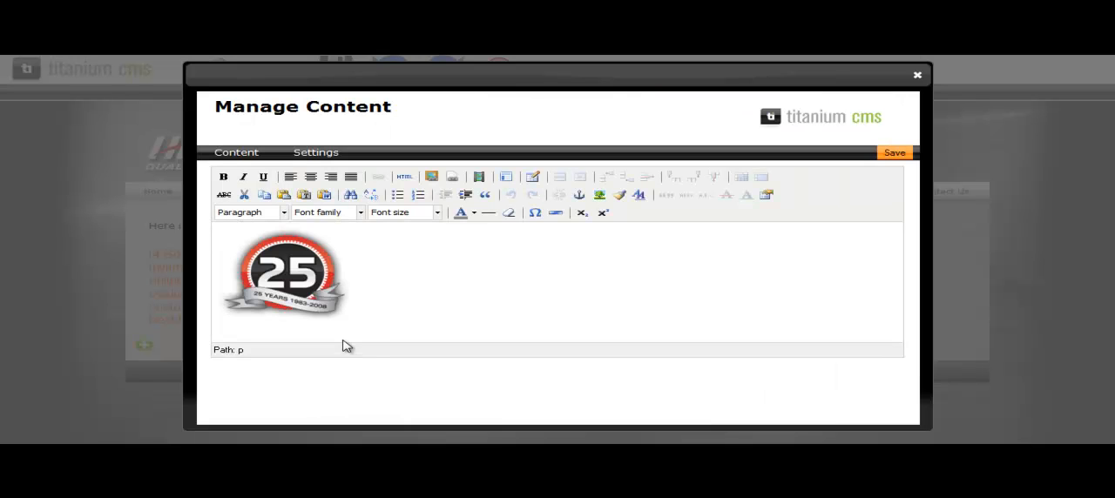
Step: Insert the i4 Solutions paragraph on a new line below the seal image with Paste from Word, and save the module
{"action": "key", "text": "Return"}
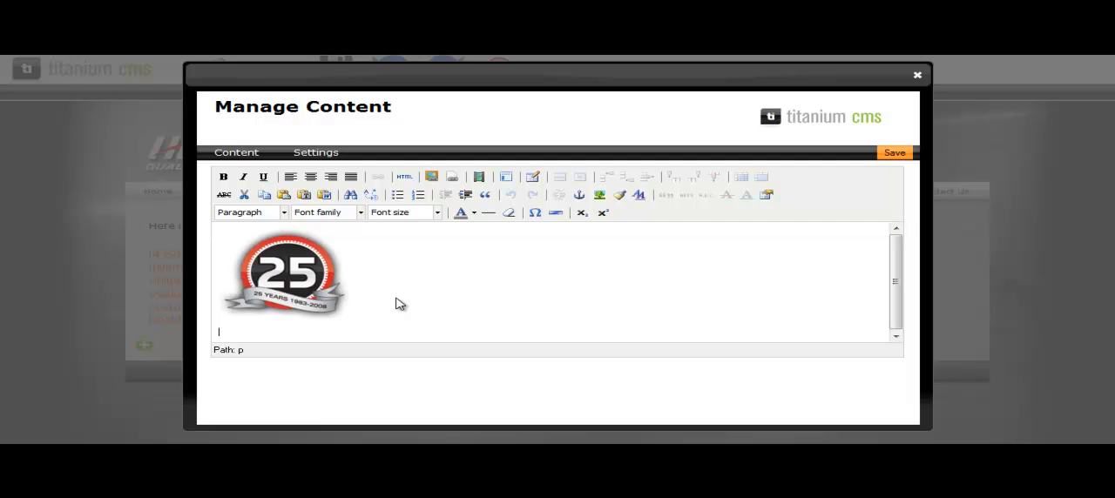
{"action": "left_click", "coordinate": [324, 196]}
{"action": "type", "text": "i4 Solutions creates professional web sites that are both visually appealing and inviting to potential clients. Web sites serve as a face for your company in the online world and will be used by potentially millions of customers as they evaluate and form an opinion of your business. With superior design and custom web programming, i4 Solutions ensures that each client is able to put its best face forward."}
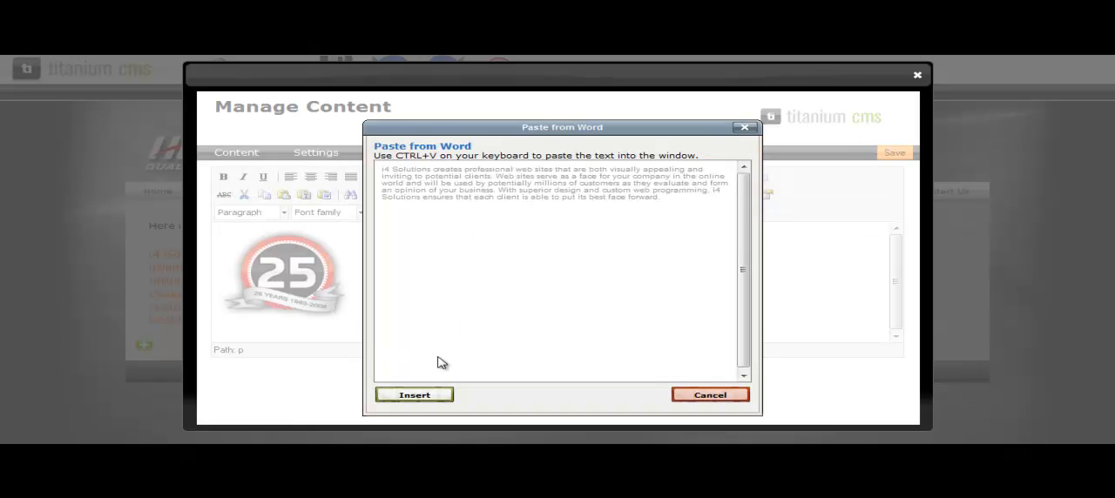
{"action": "left_click", "coordinate": [421, 395]}
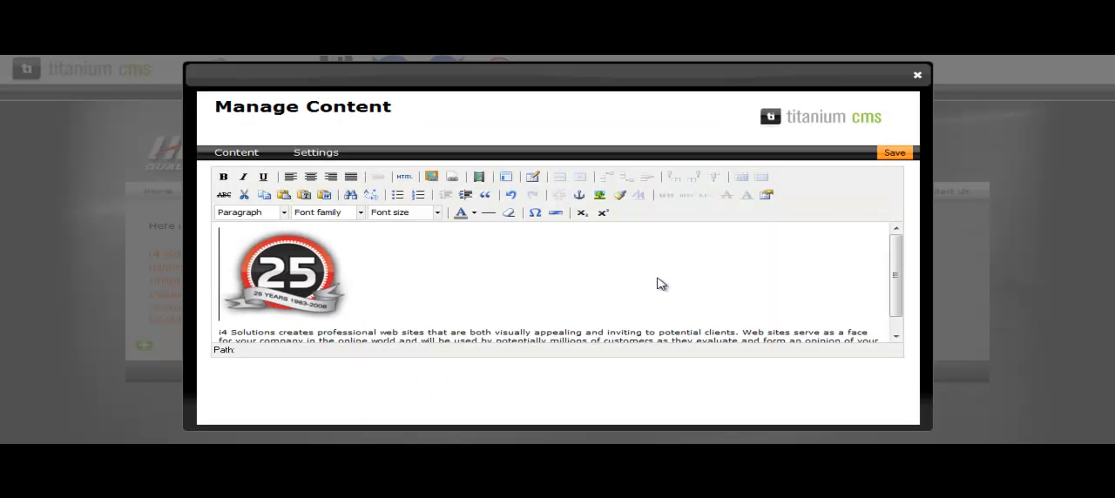
{"action": "left_click", "coordinate": [895, 155]}
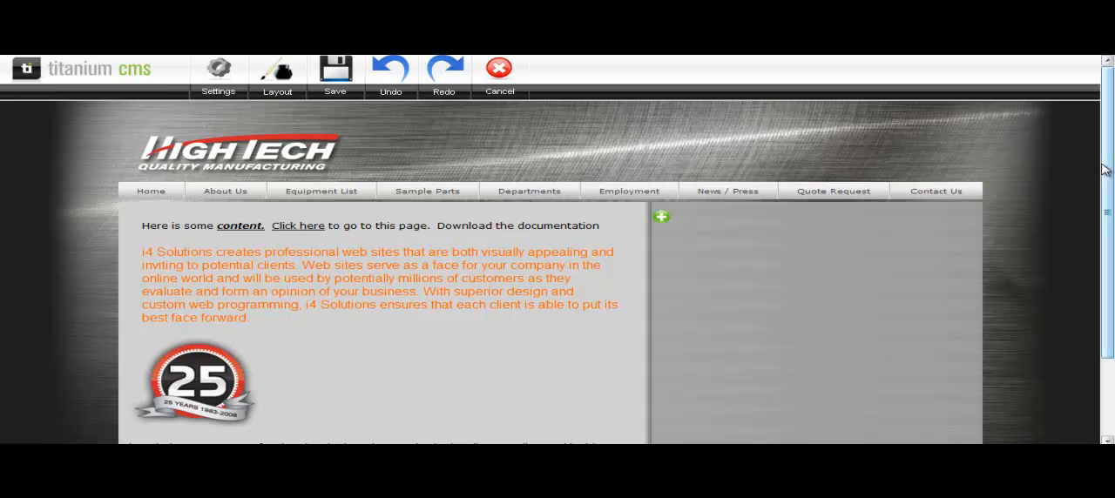
Step: Add another Content module at the end of the main column and insert 25-year-seal.png from the file library with Left alignment
{"action": "left_click_drag", "start_coordinate": [1104, 174], "coordinate": [1110, 321]}
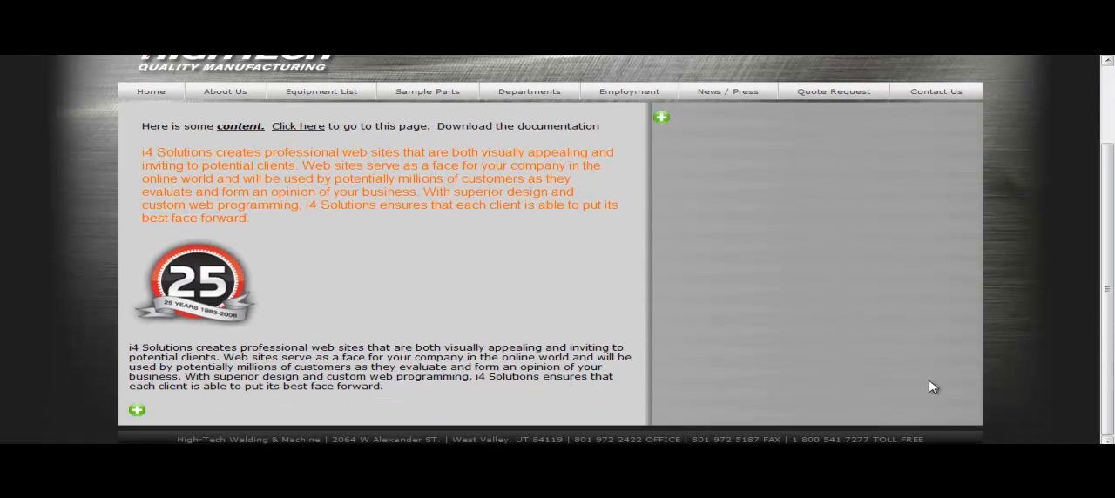
{"action": "left_click", "coordinate": [136, 412]}
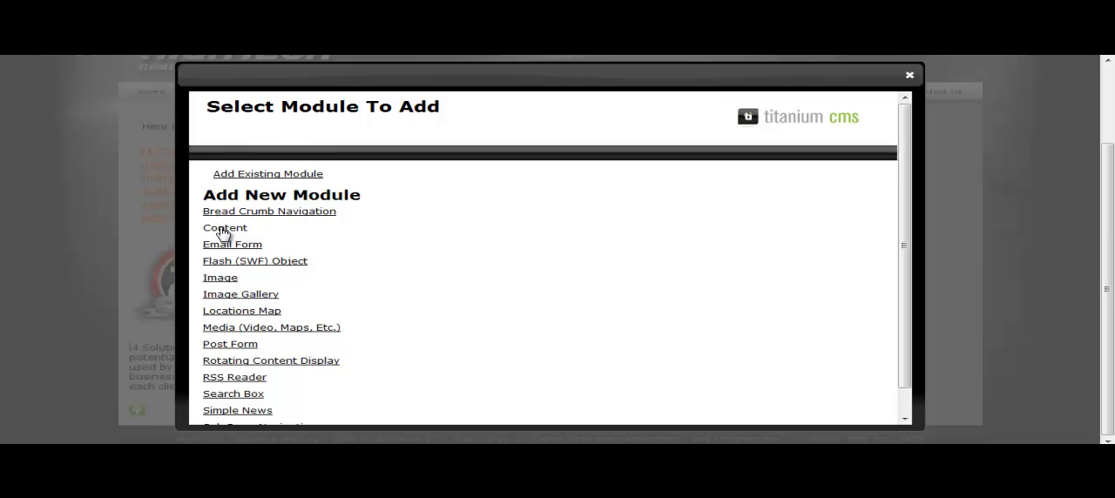
{"action": "left_click", "coordinate": [218, 228]}
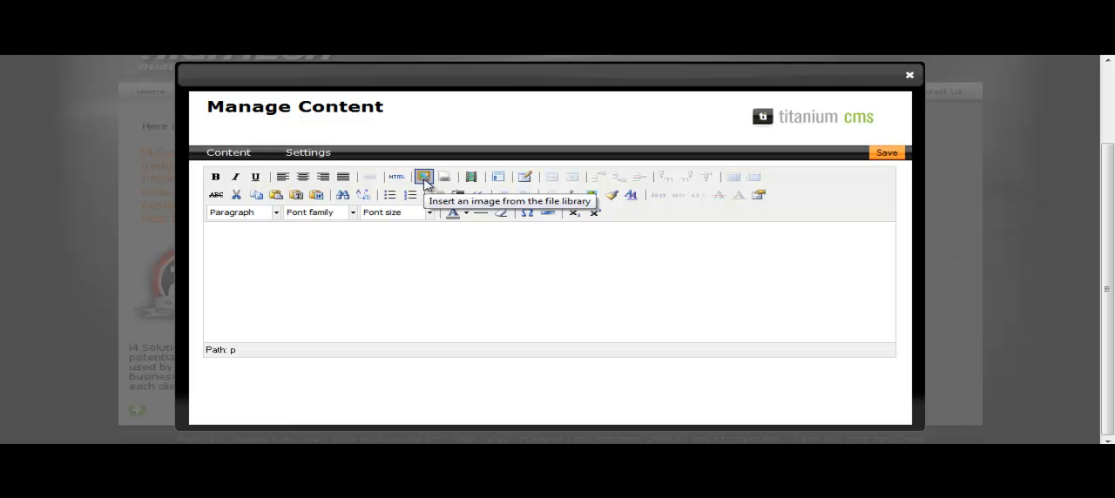
{"action": "left_click", "coordinate": [424, 178]}
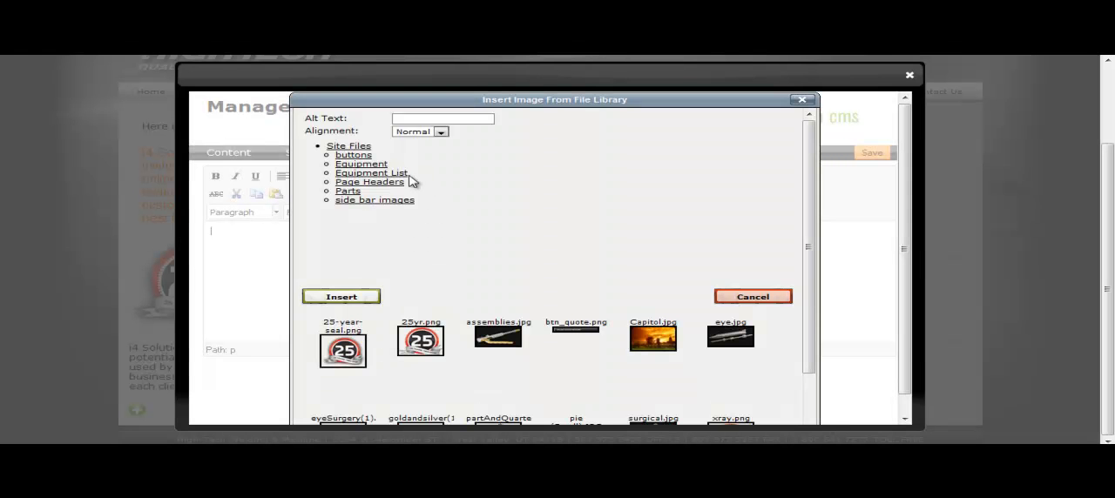
{"action": "left_click", "coordinate": [344, 364]}
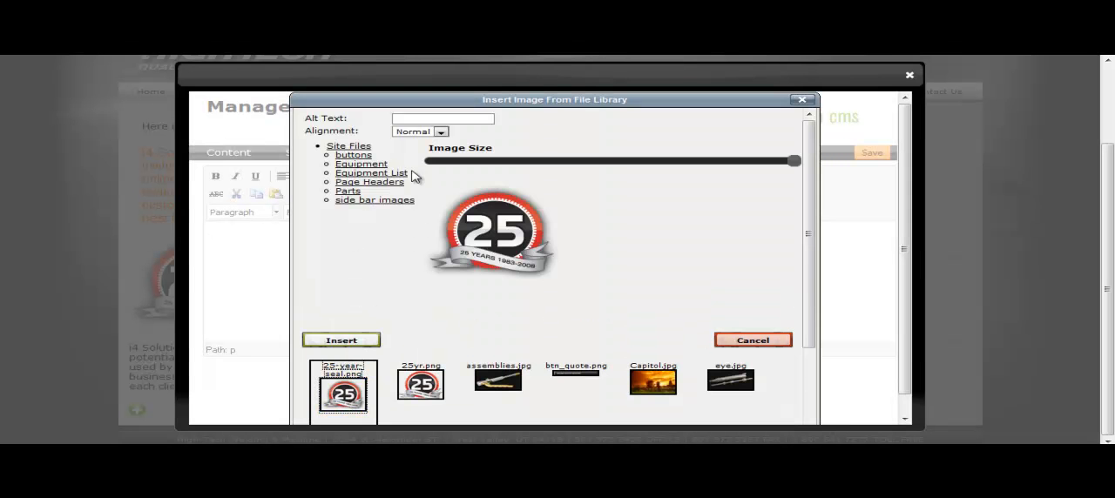
{"action": "left_click", "coordinate": [419, 135]}
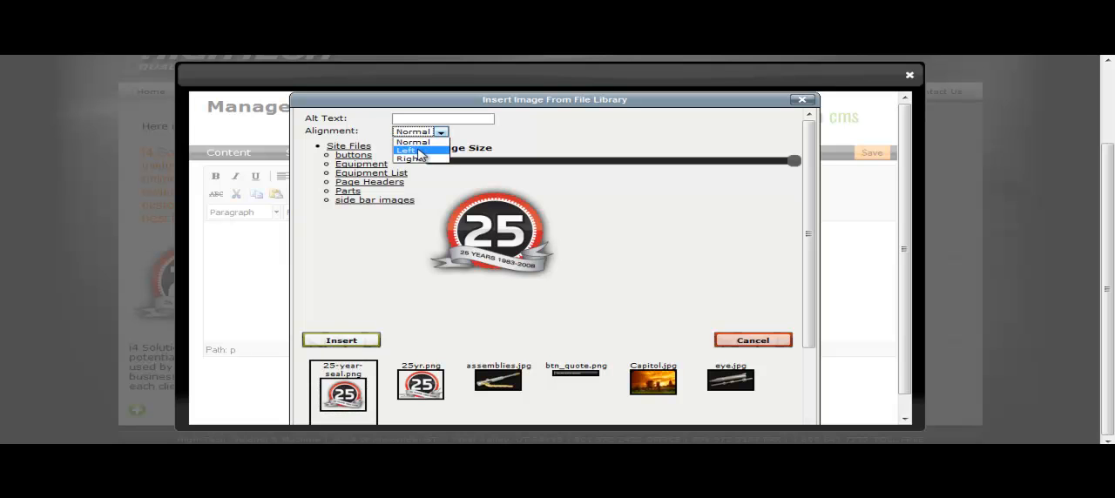
{"action": "left_click", "coordinate": [418, 153]}
{"action": "left_click", "coordinate": [346, 340]}
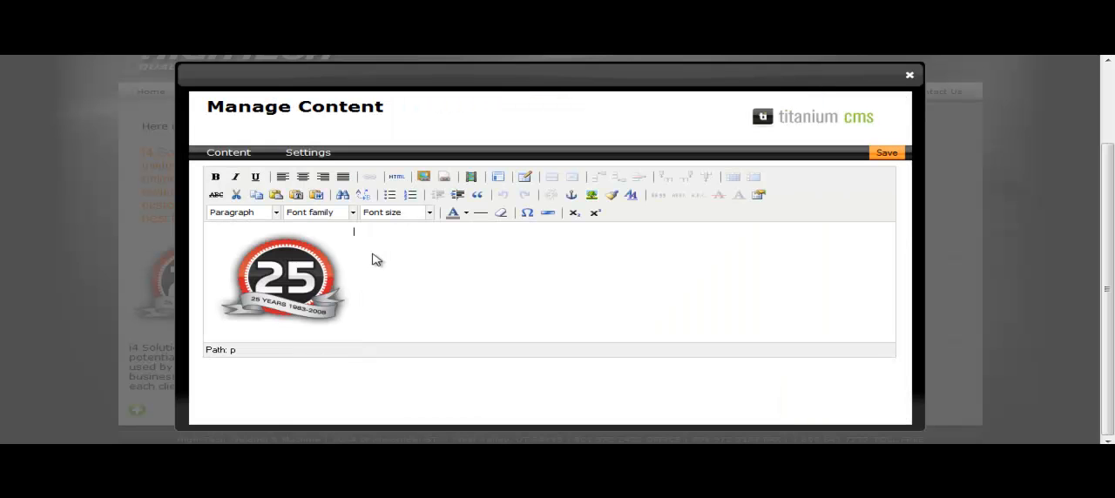
Step: Enter "dsfasdfasfasdf" beside the seal image and append the i4 Solutions paragraph with Paste from Word
{"action": "type", "text": "dsfasdfasfasd"}
{"action": "left_click", "coordinate": [316, 194]}
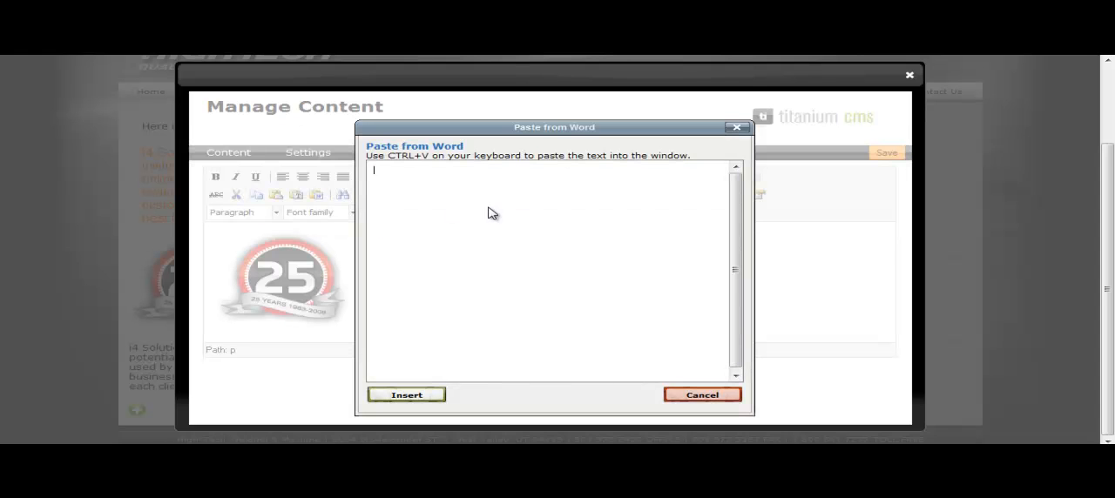
{"action": "type", "text": "i4 Solutions creates professional web sites that are both visually appealing and inviting to potential clients. Web sites serve as a face for your company in the online world and will be used by potentially millions of customers as they evaluate and form an opinion of your business. With superior design and custom web programming, i4 Solutions ensures that each client is able to put its best face forward."}
{"action": "left_click", "coordinate": [422, 397]}
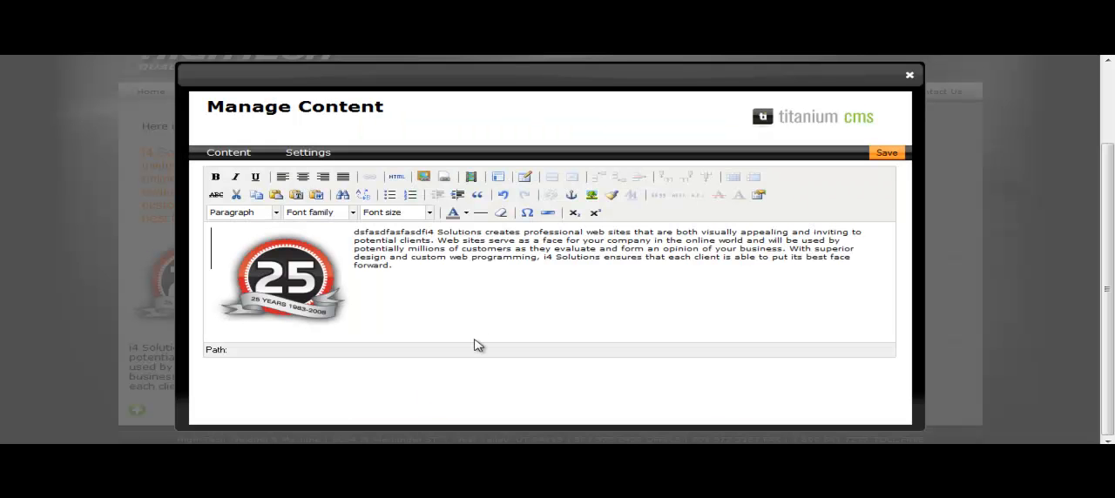
Step: Format all the text beside the seal image in Arial, size 4 (14pt), and save the module
{"action": "left_click_drag", "start_coordinate": [423, 274], "coordinate": [349, 236]}
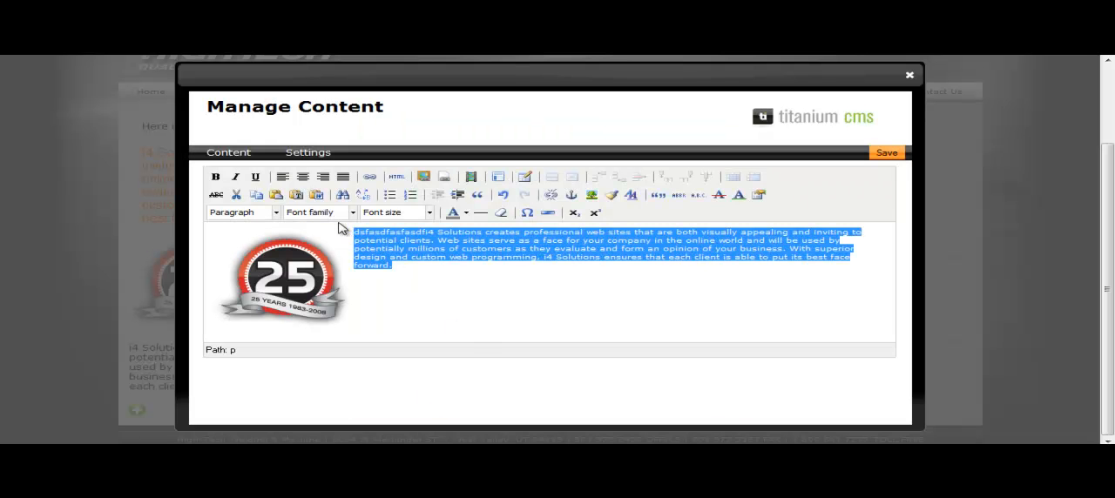
{"action": "left_click", "coordinate": [337, 216]}
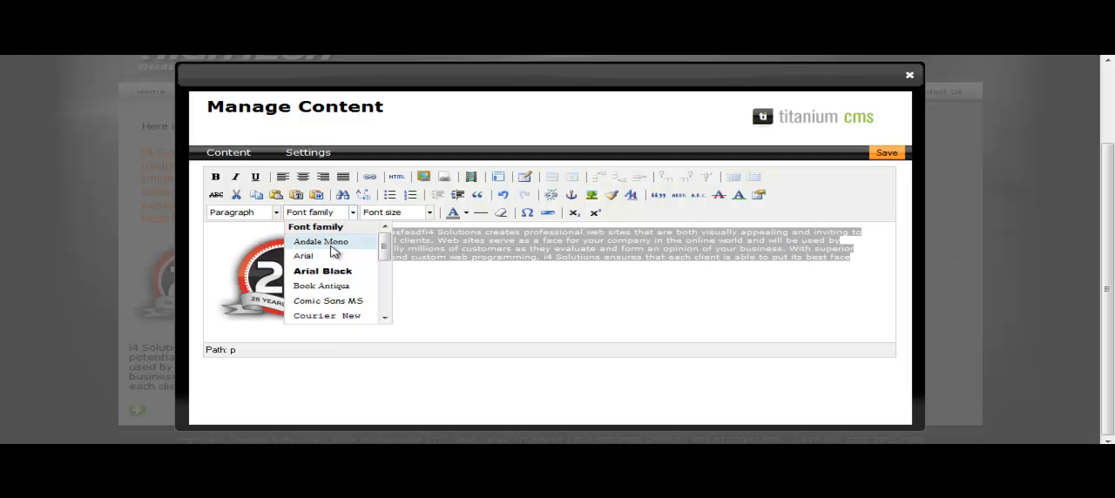
{"action": "left_click", "coordinate": [331, 257]}
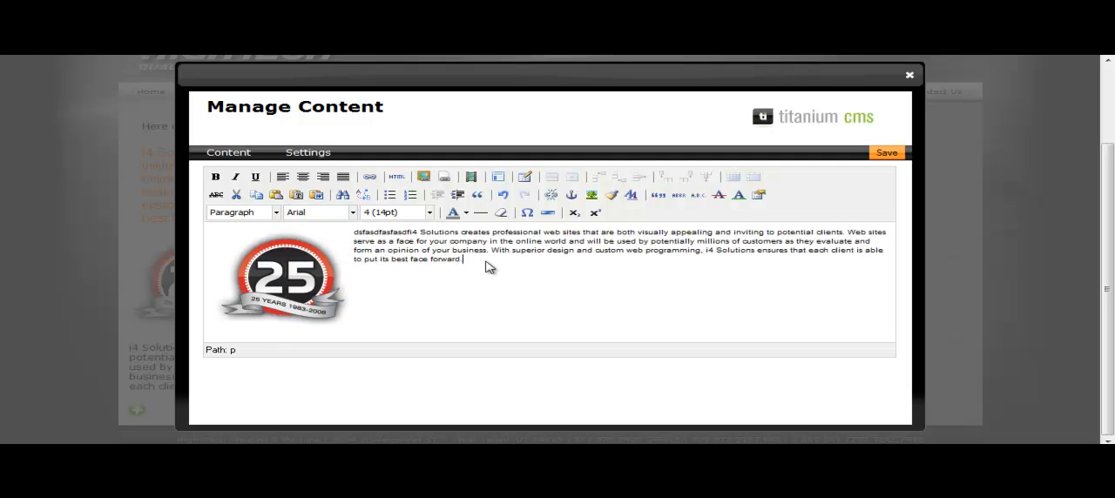
{"action": "left_click", "coordinate": [384, 218]}
{"action": "left_click", "coordinate": [394, 286]}
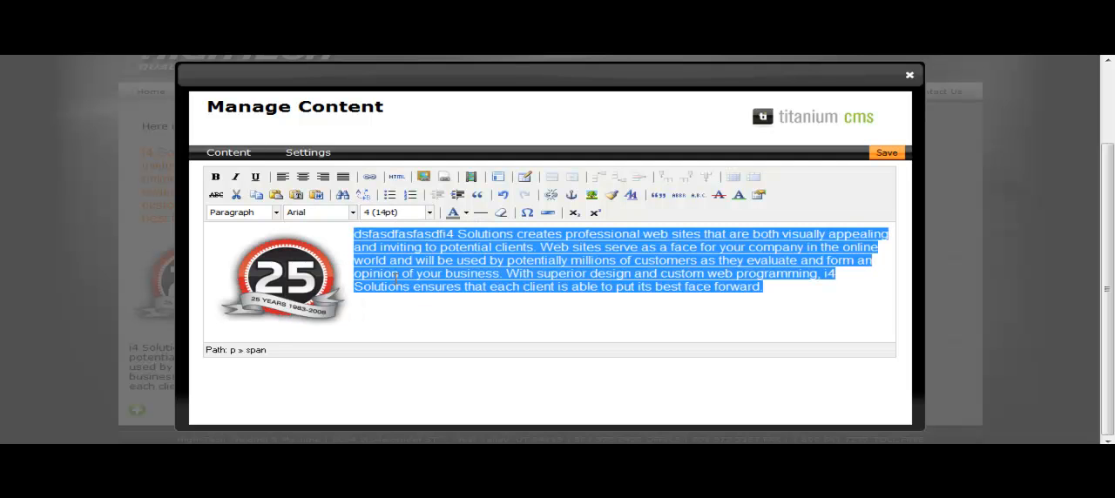
{"action": "left_click", "coordinate": [504, 318]}
{"action": "left_click", "coordinate": [886, 153]}
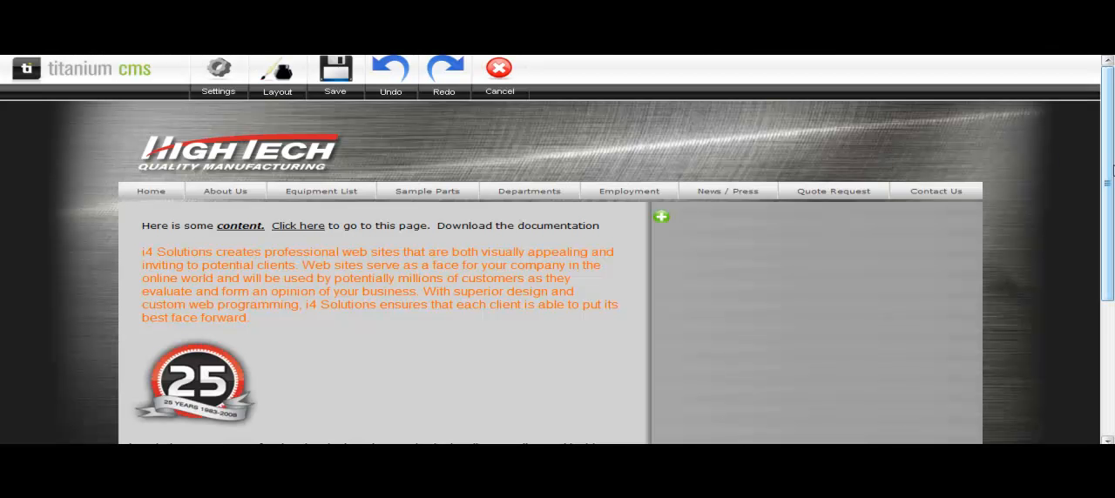
Step: Move the module with the left-aligned seal and wrapped text up between the "Here is some content" line and the orange paragraph
{"action": "left_click_drag", "start_coordinate": [1110, 171], "coordinate": [1111, 299]}
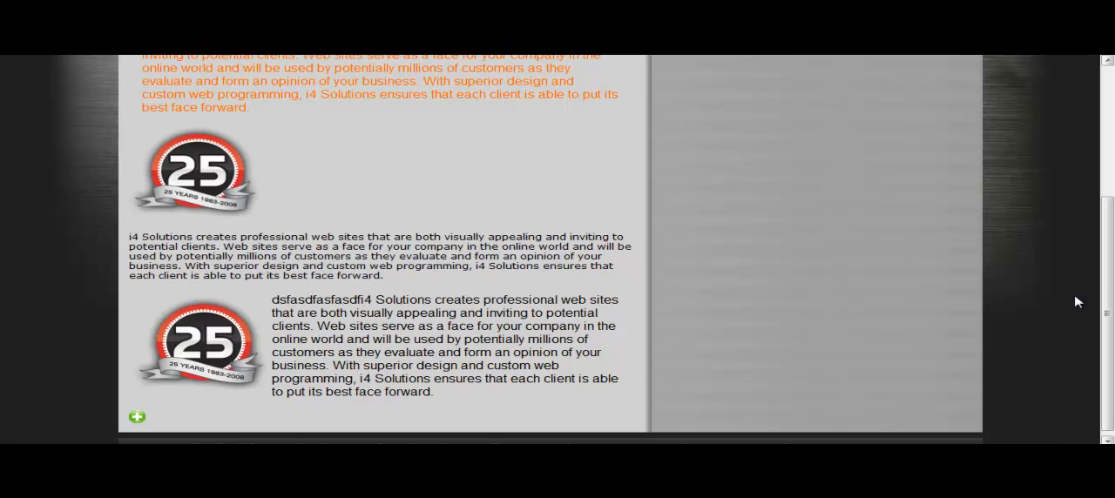
{"action": "mouse_move", "coordinate": [225, 195]}
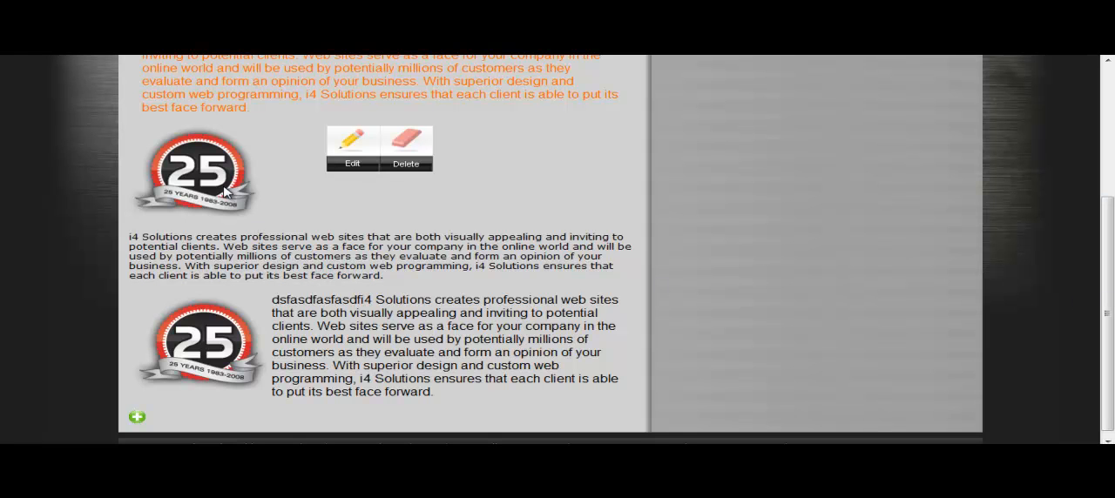
{"action": "mouse_move", "coordinate": [256, 345]}
{"action": "scroll", "coordinate": [537, 253], "scroll_direction": "down", "scroll_amount": 1}
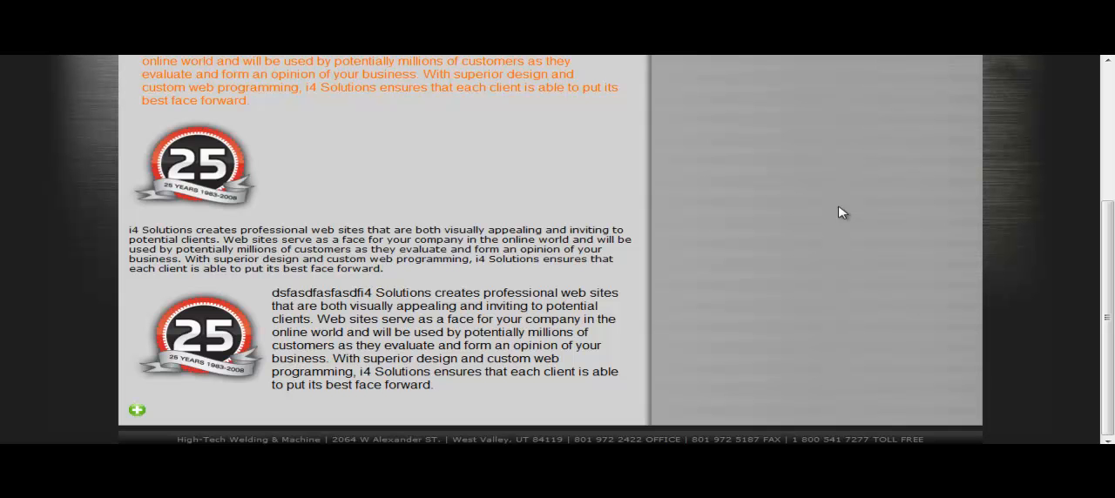
{"action": "left_click_drag", "start_coordinate": [316, 350], "coordinate": [145, 150]}
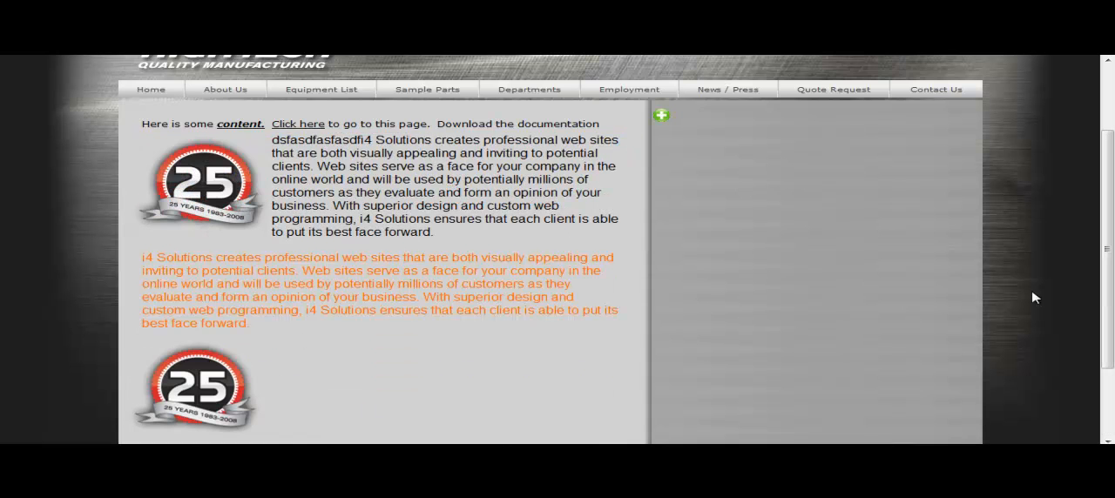
Step: Delete the module with the seal above the small i4 Solutions text, and delete the orange paragraph module
{"action": "left_click_drag", "start_coordinate": [1108, 256], "coordinate": [1111, 317]}
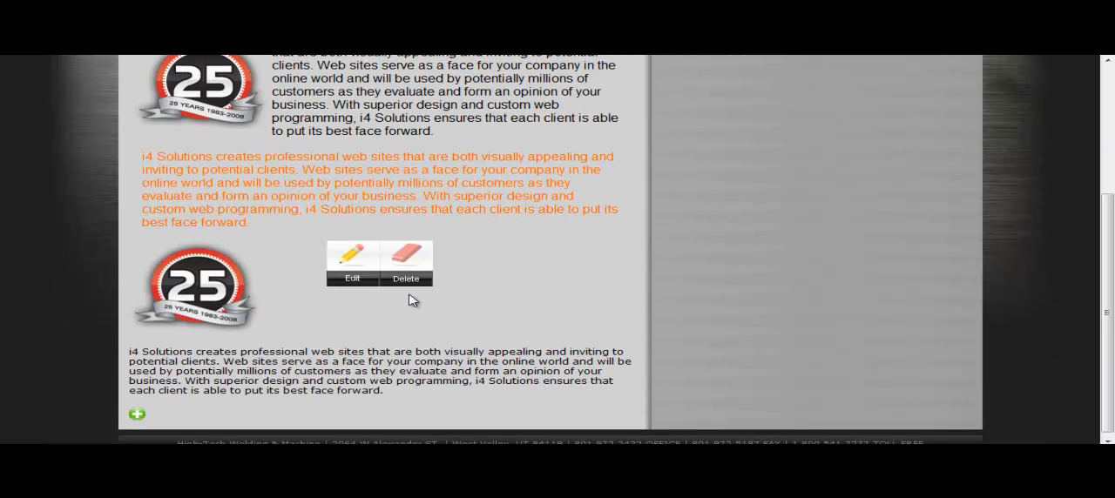
{"action": "left_click", "coordinate": [410, 279]}
{"action": "mouse_move", "coordinate": [514, 327]}
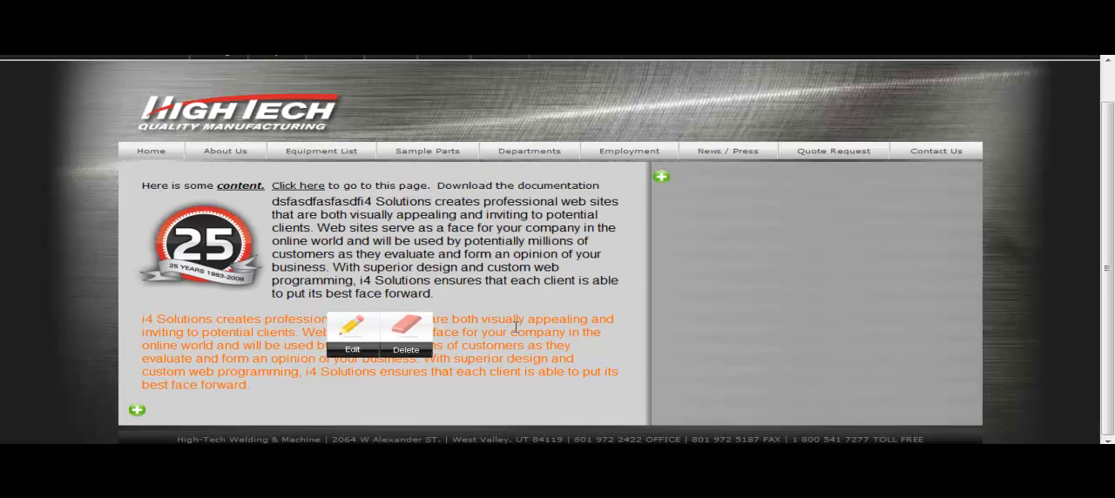
{"action": "left_click", "coordinate": [401, 350]}
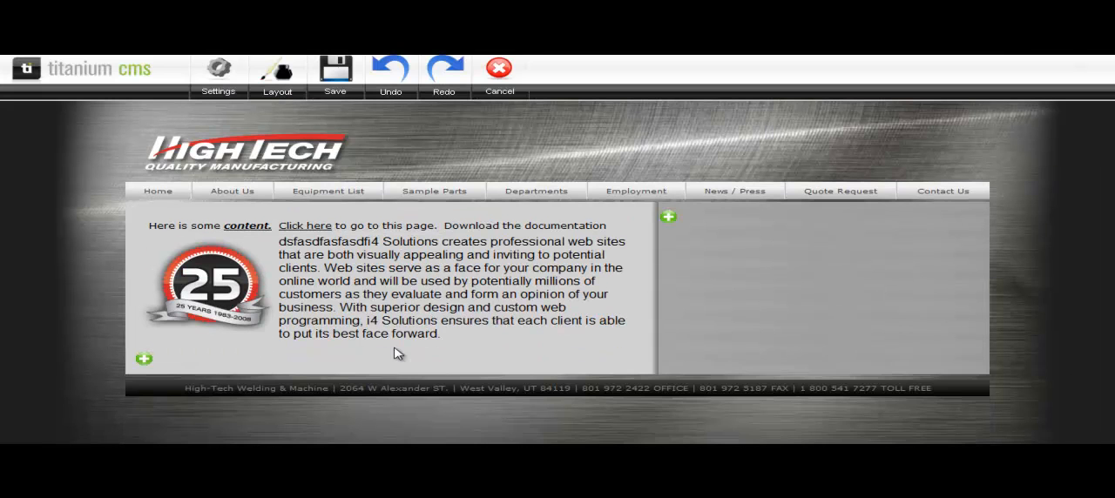
Step: Move the seal-and-text module into the page's right column and back into the main column, above the "Here is some content" line
{"action": "mouse_move", "coordinate": [598, 338]}
{"action": "mouse_move", "coordinate": [466, 328]}
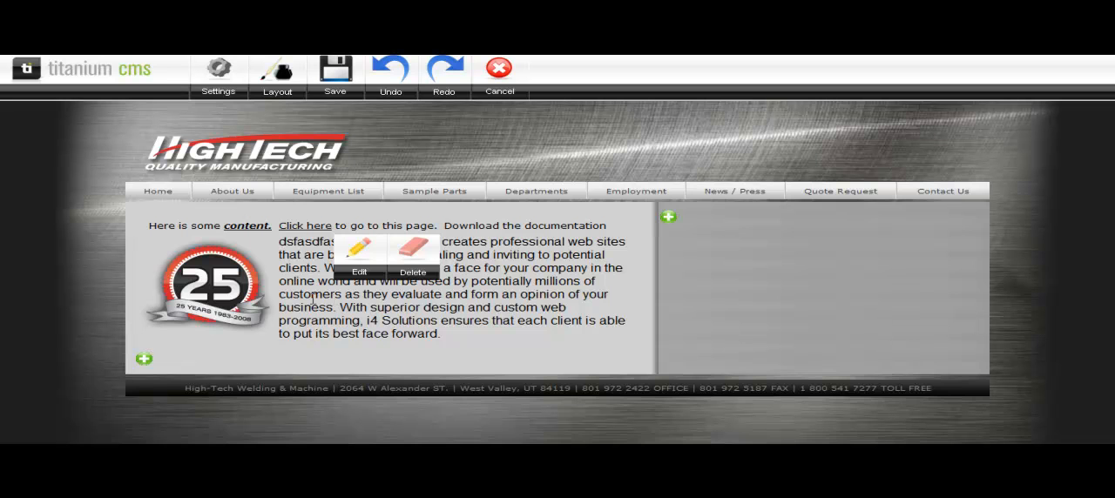
{"action": "left_click_drag", "start_coordinate": [318, 298], "coordinate": [699, 232]}
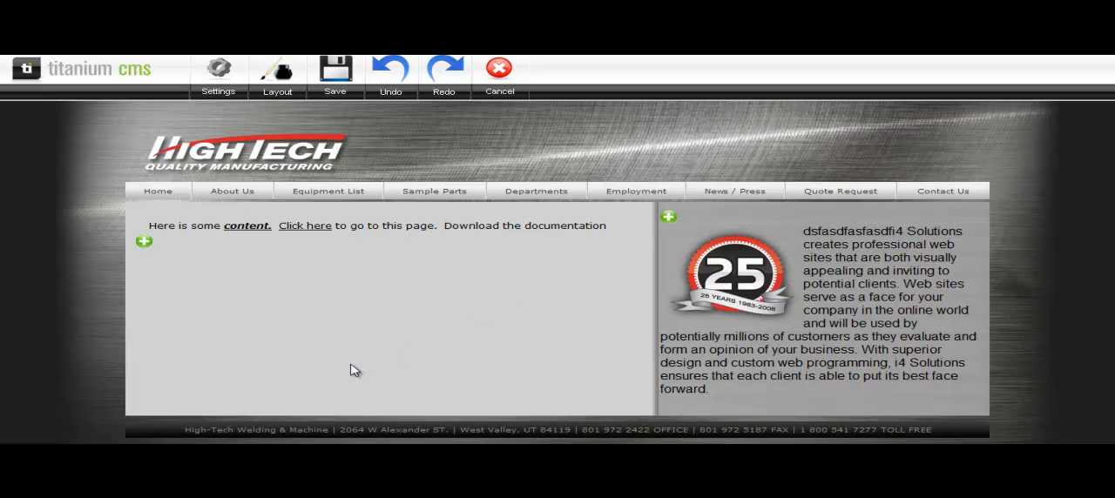
{"action": "mouse_move", "coordinate": [732, 350]}
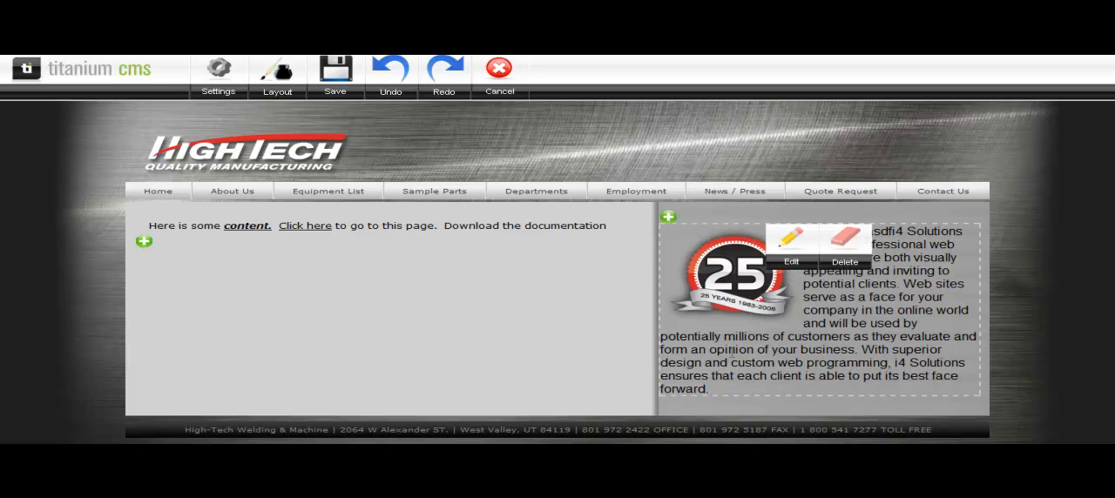
{"action": "left_click_drag", "start_coordinate": [659, 244], "coordinate": [173, 220]}
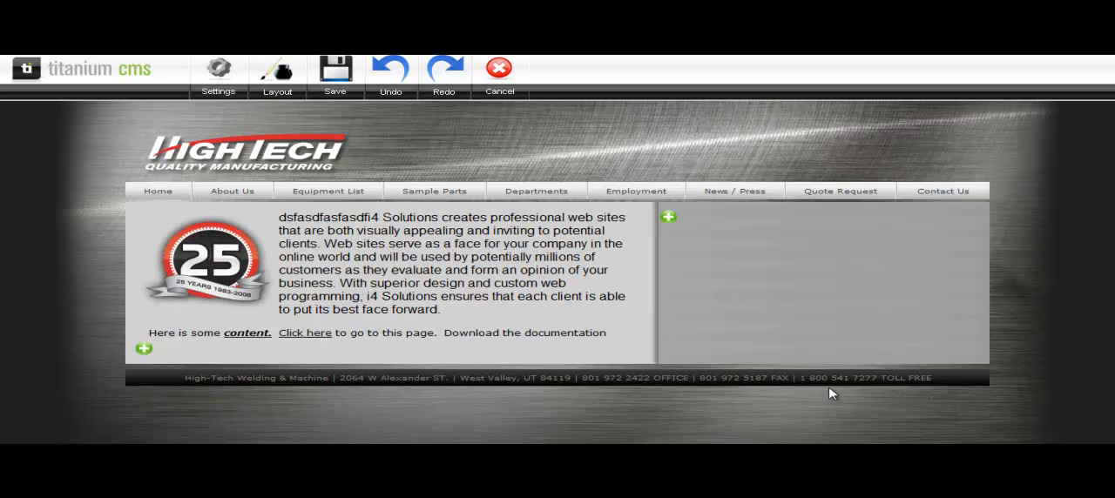